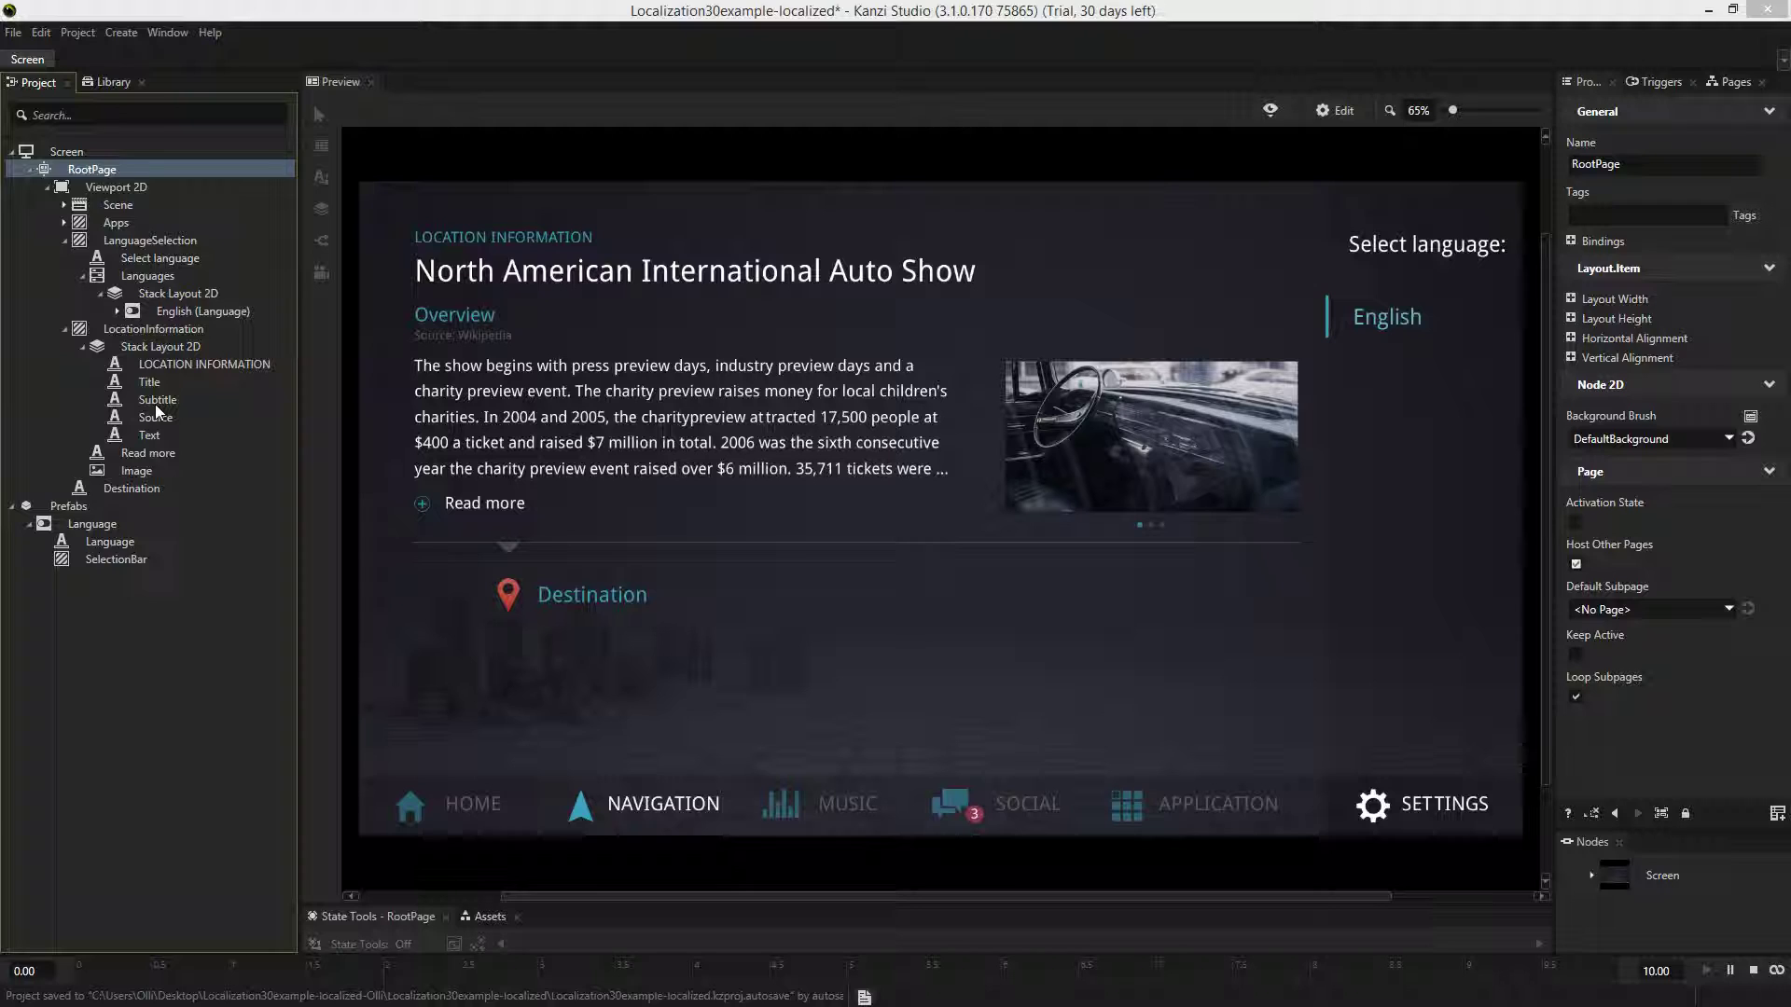
# Inspect the Subtitle and Screen properties and the Locale list, then select the English language button.
pyautogui.click(155, 401)
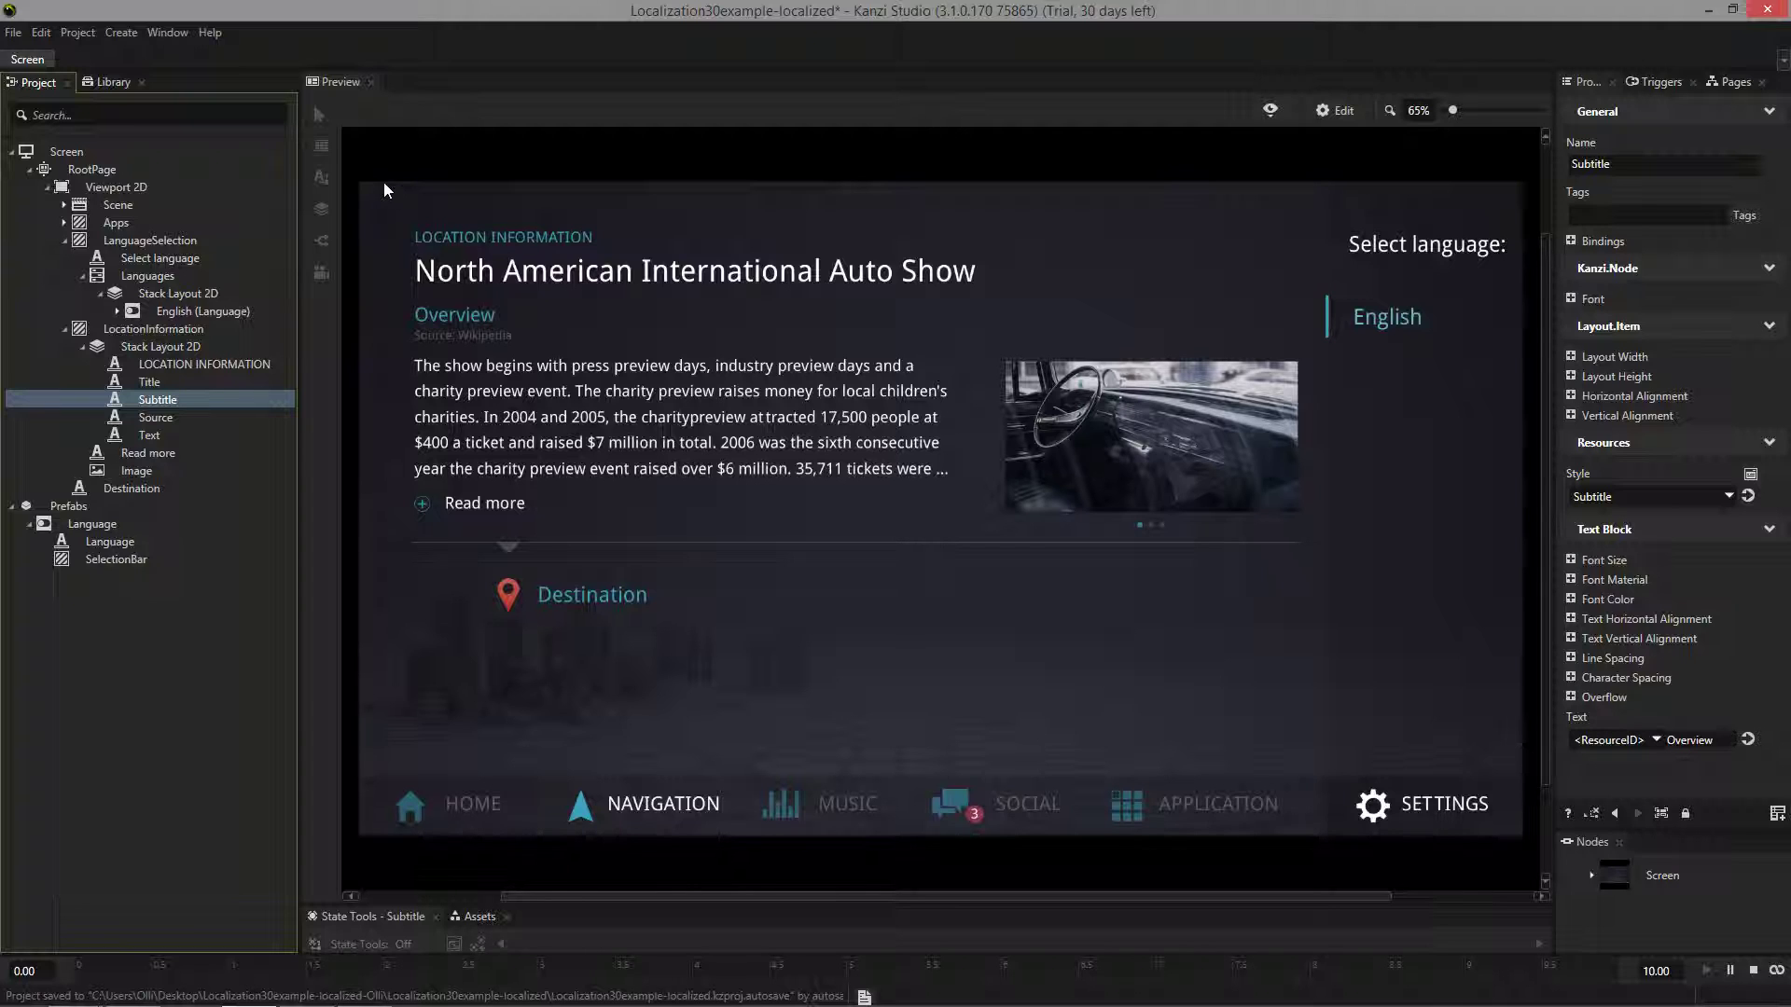
pyautogui.click(67, 152)
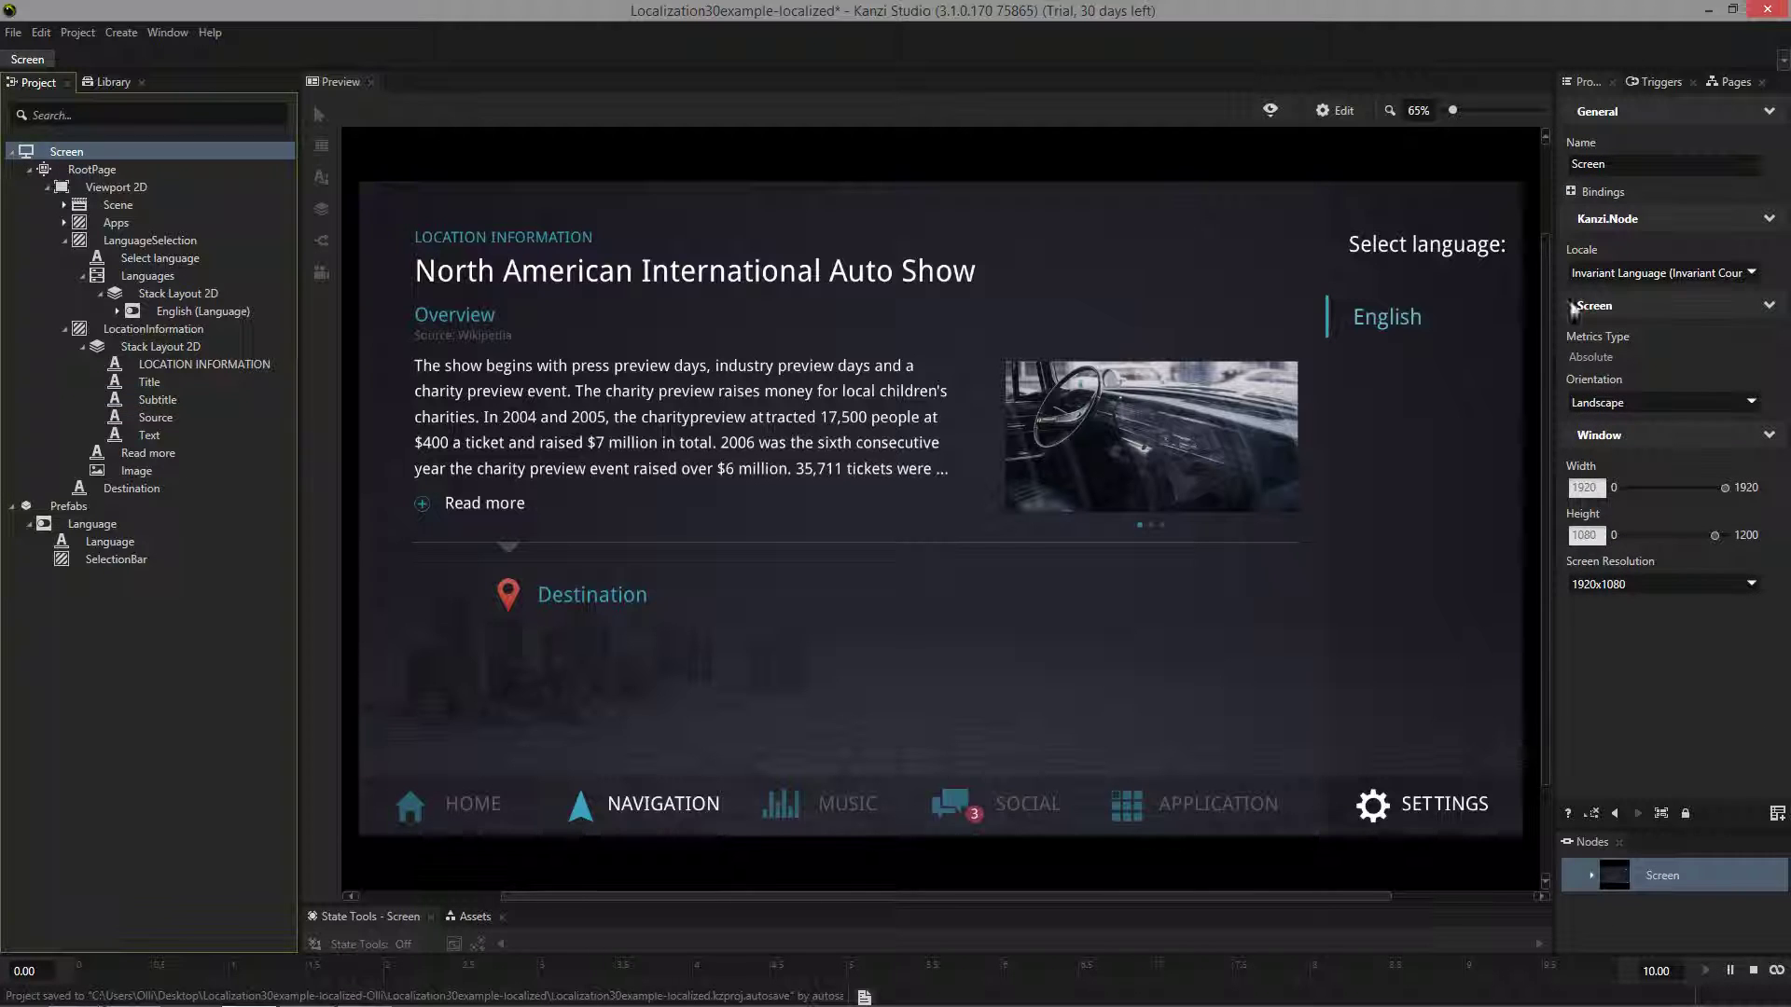
pyautogui.click(1752, 273)
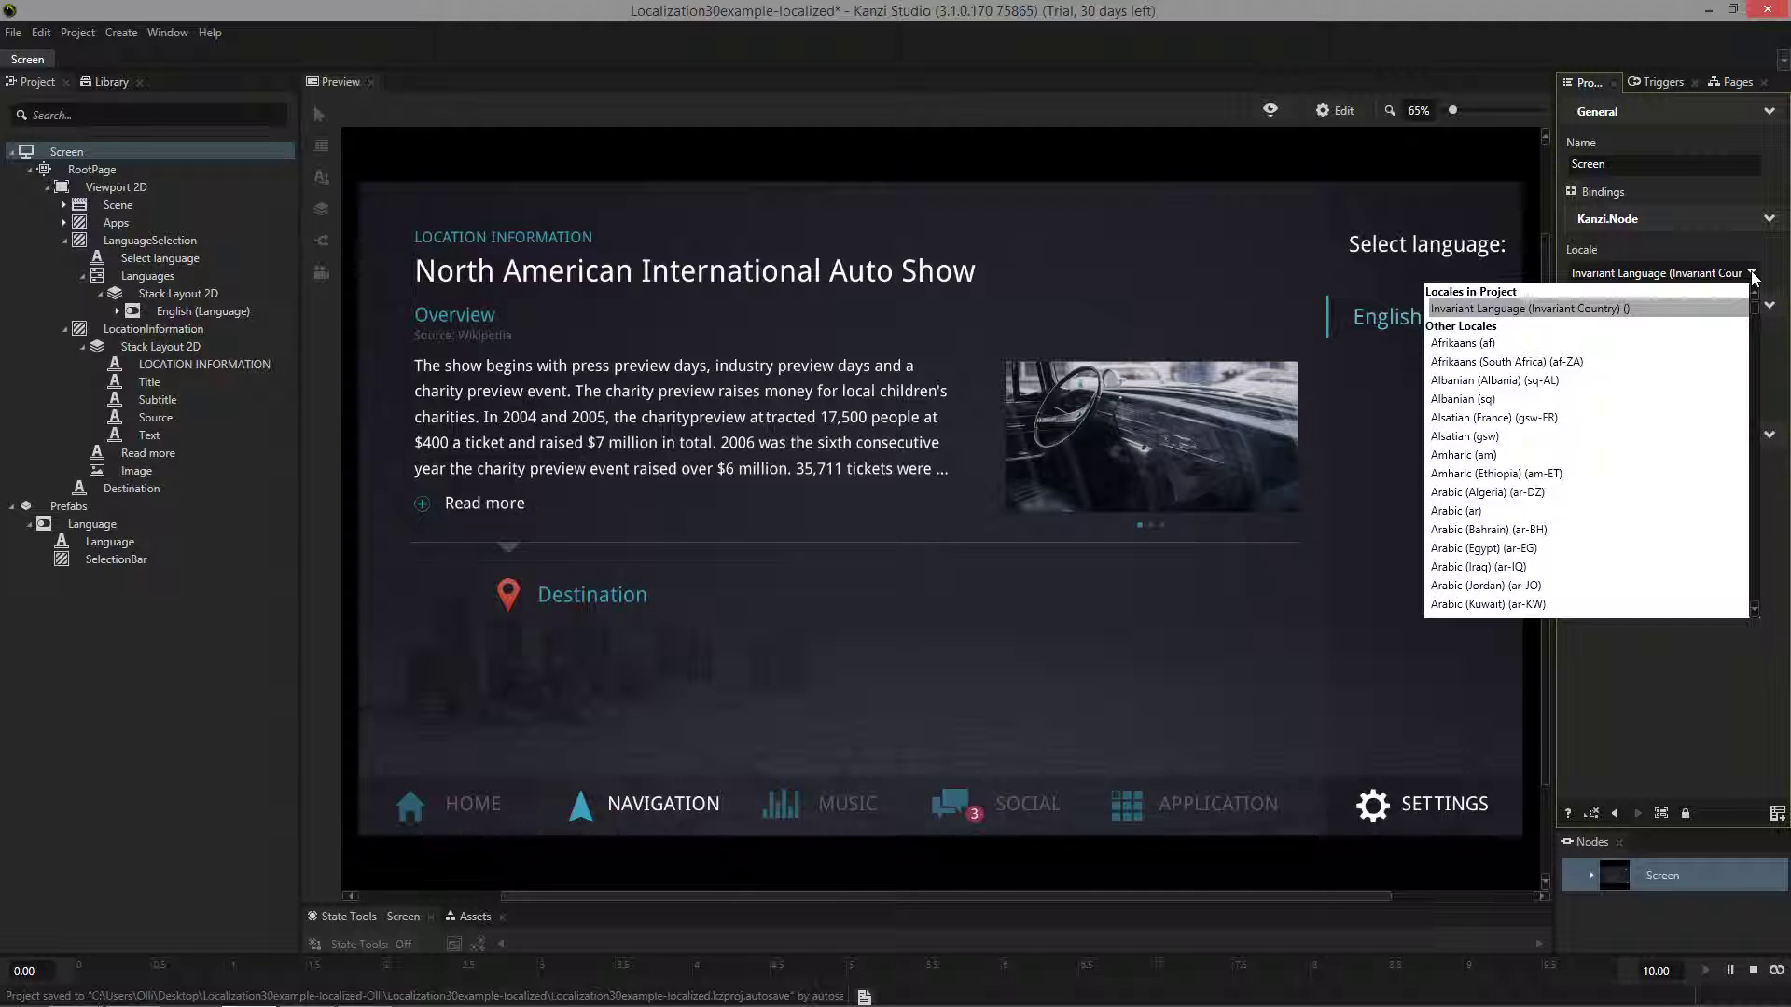
pyautogui.click(1387, 317)
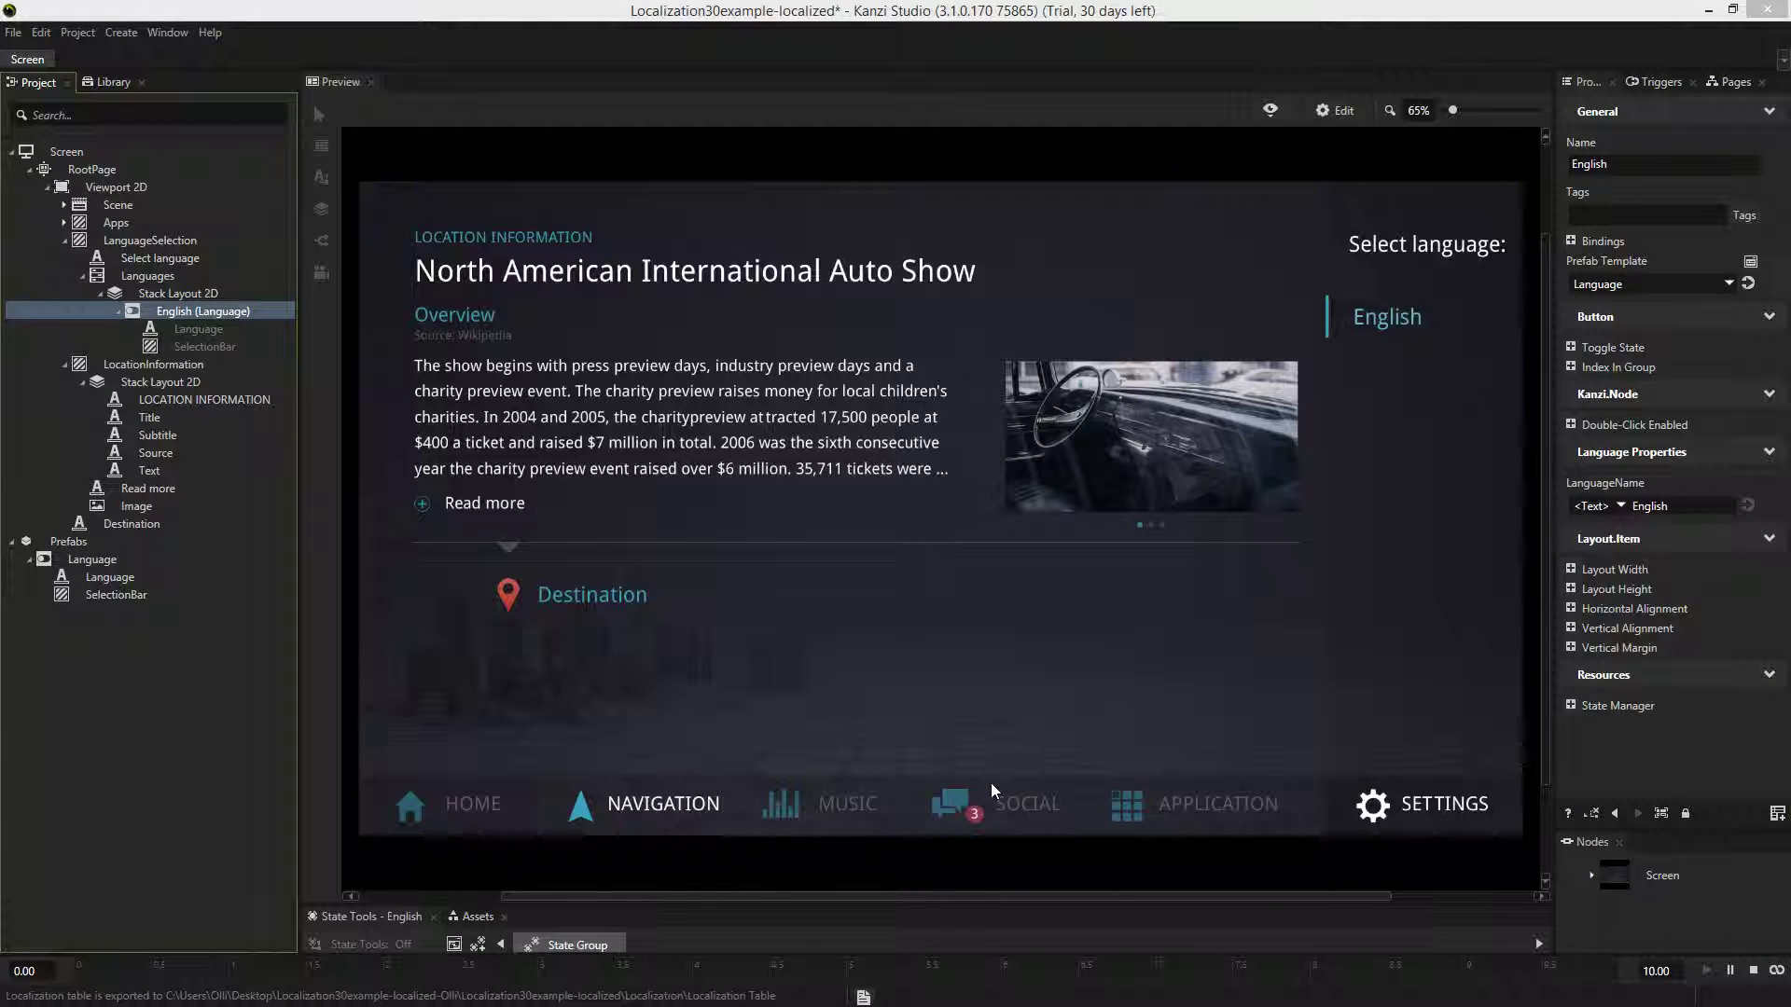
# Open the Localization Table from the Library and widen it to review the default texts.
pyautogui.click(110, 83)
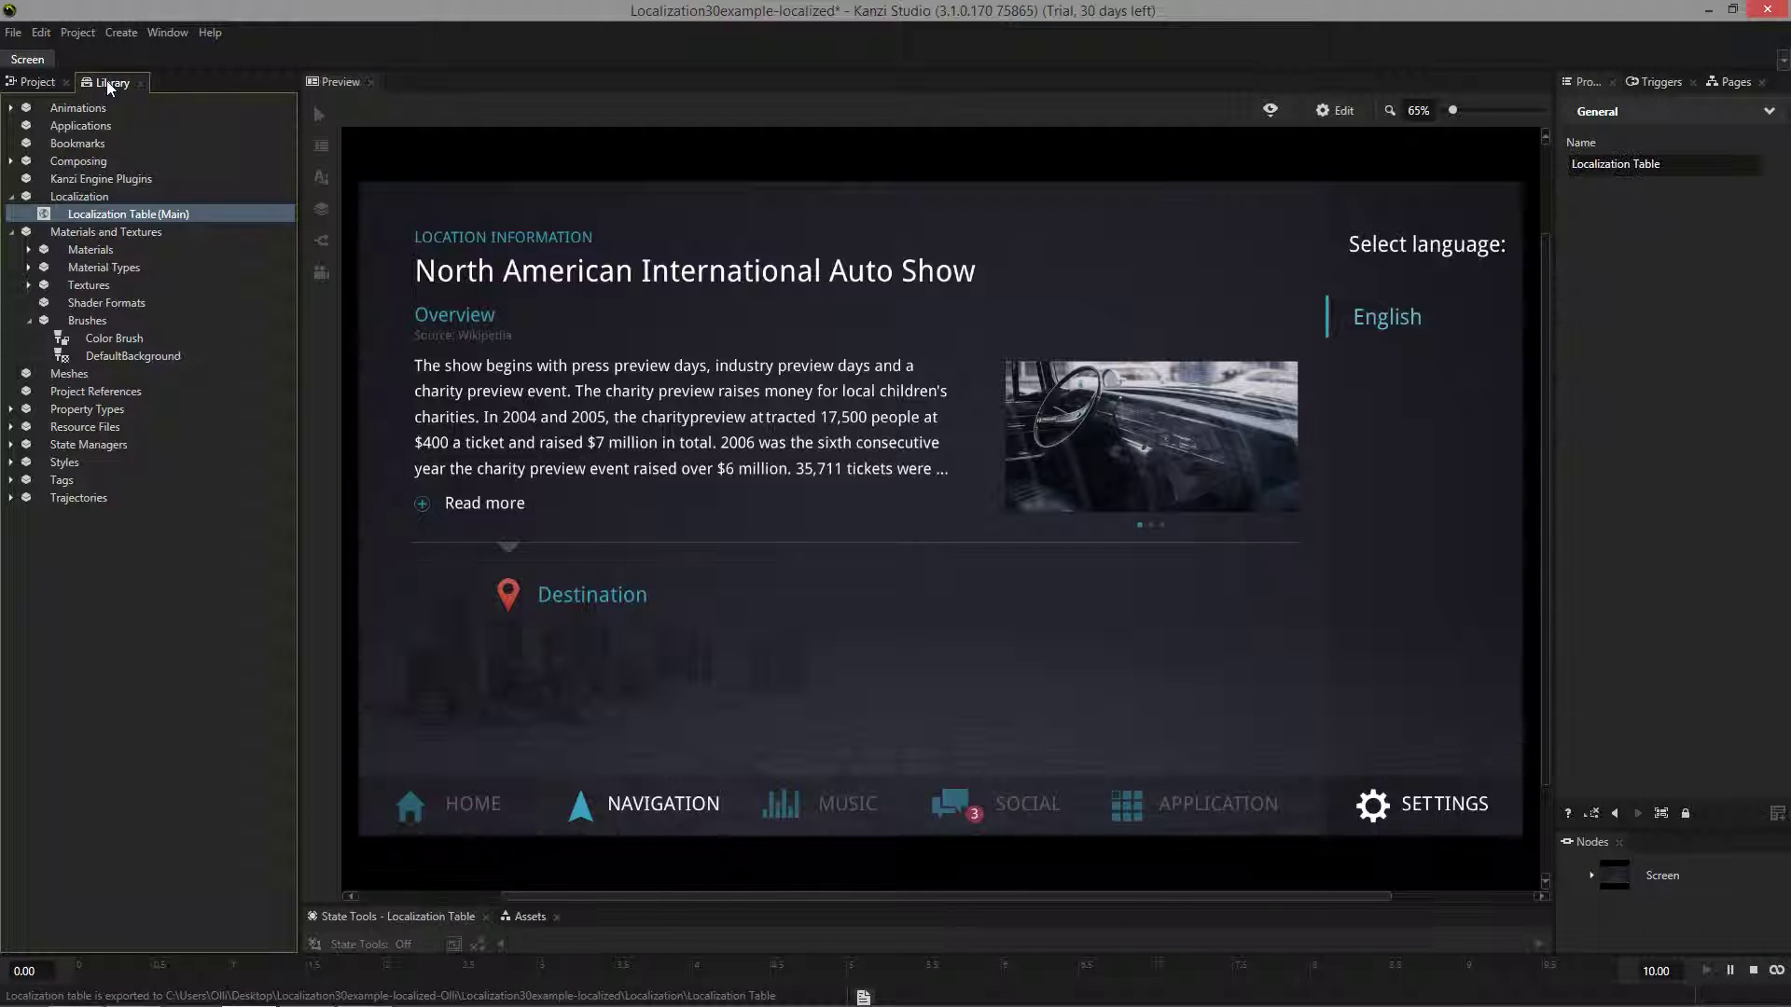
pyautogui.doubleClick(115, 214)
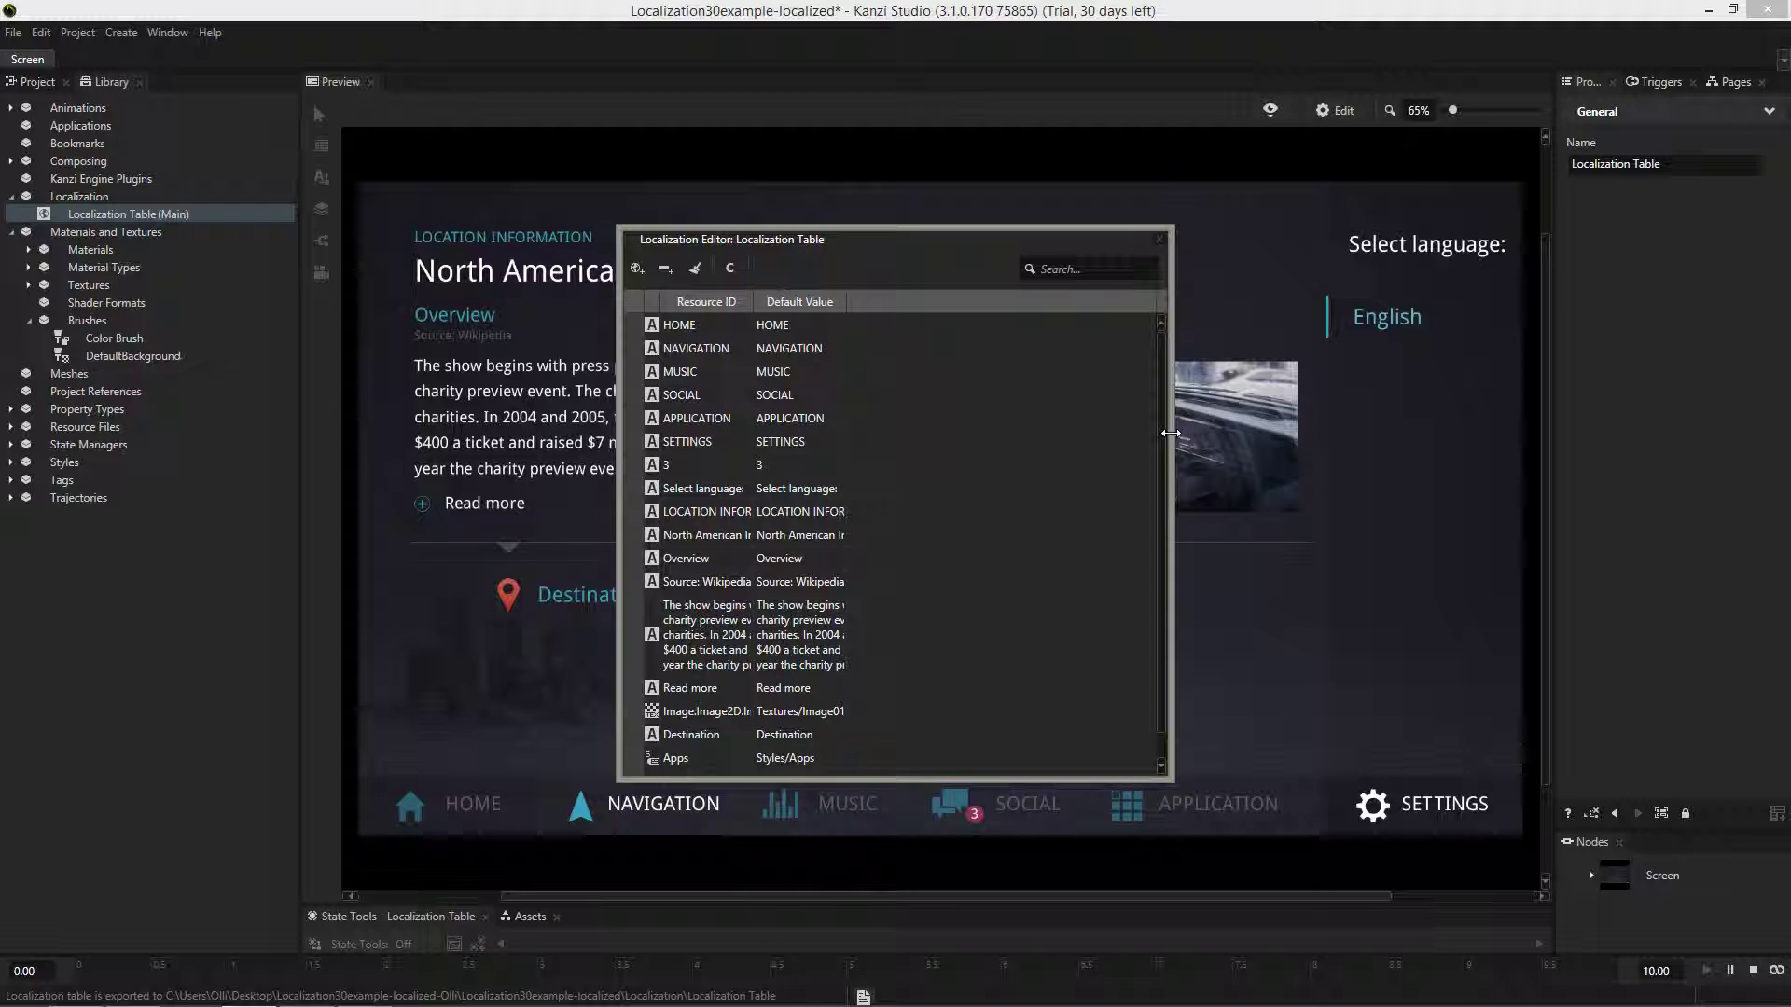
pyautogui.moveTo(1170, 433); pyautogui.dragTo(1571, 447)
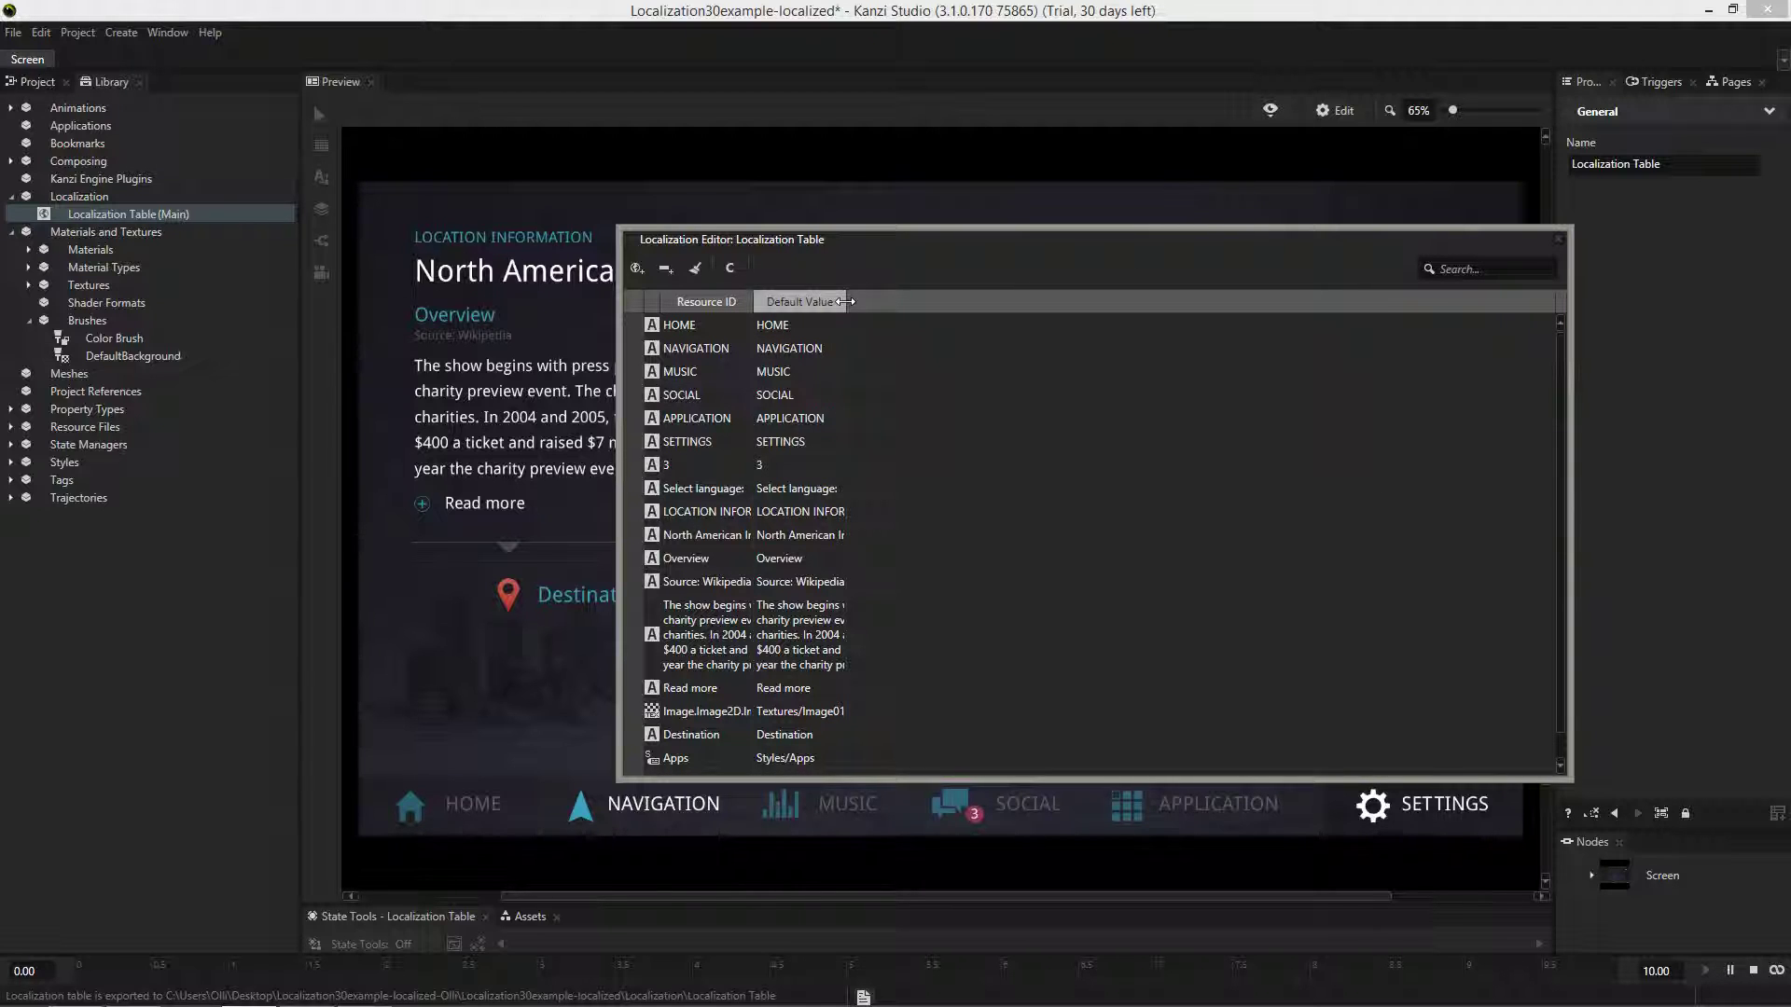
pyautogui.moveTo(844, 301); pyautogui.dragTo(1065, 302)
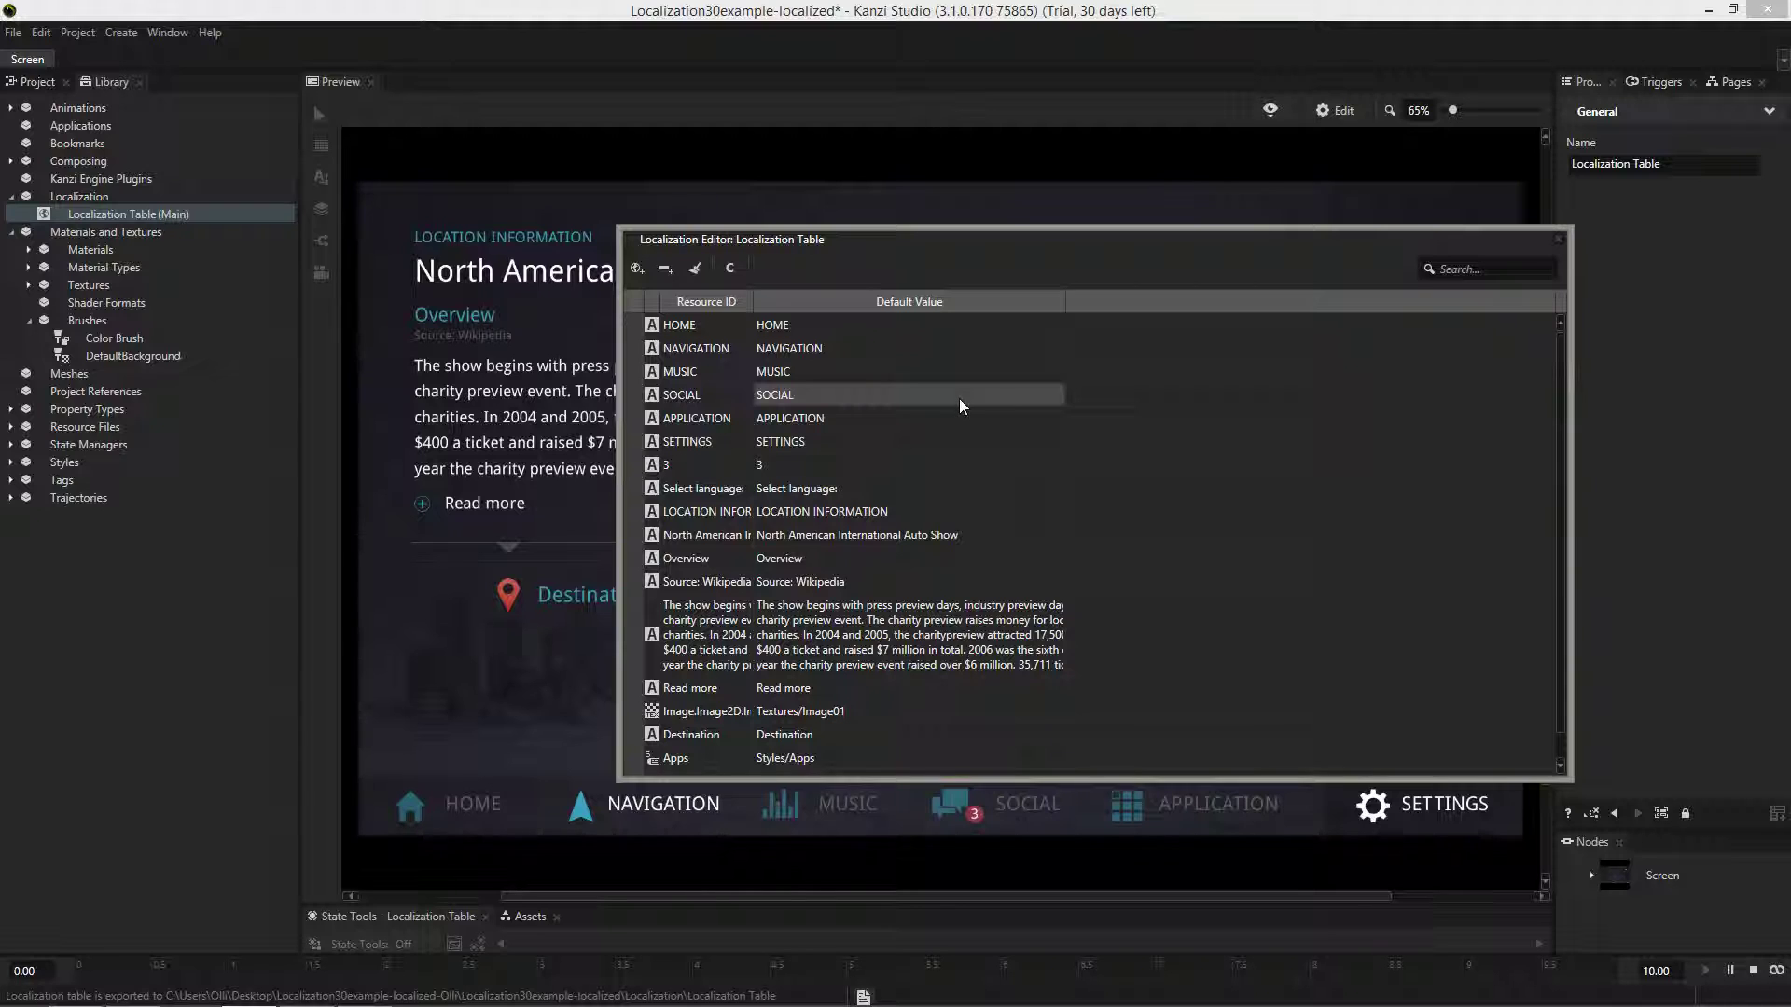
pyautogui.click(1558, 238)
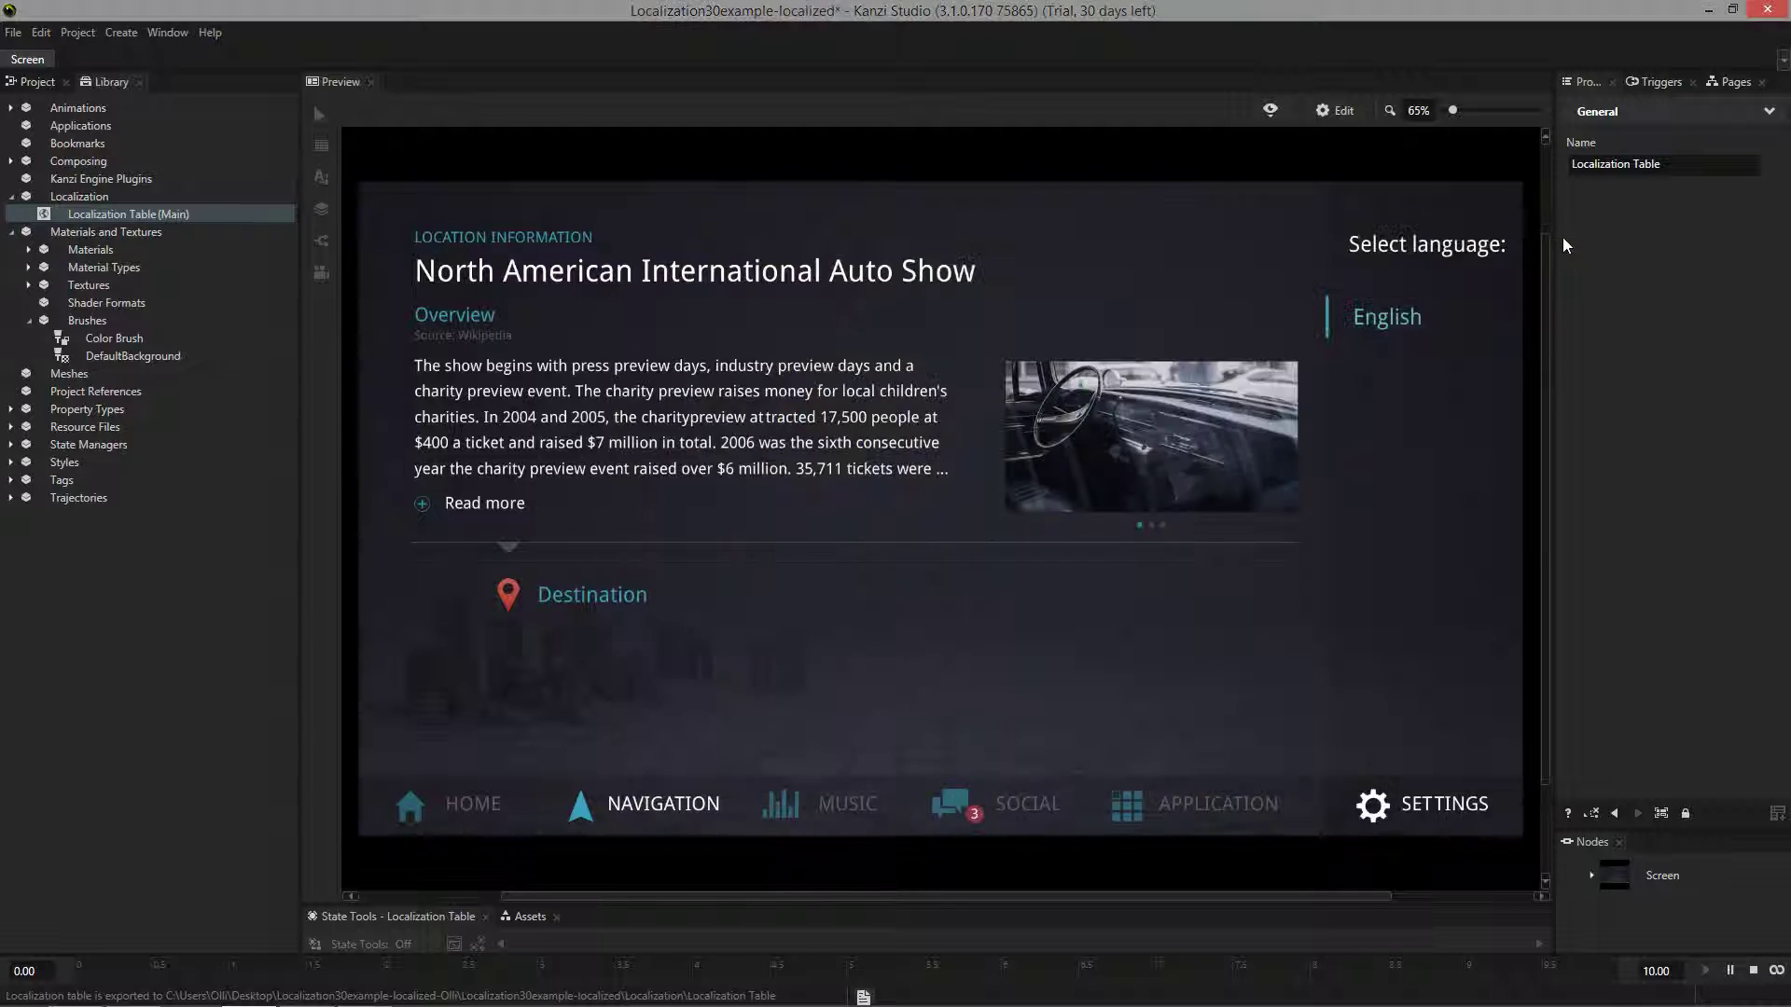
# Export the Localization Table and open the folder containing the exported files.
pyautogui.rightClick(117, 217)
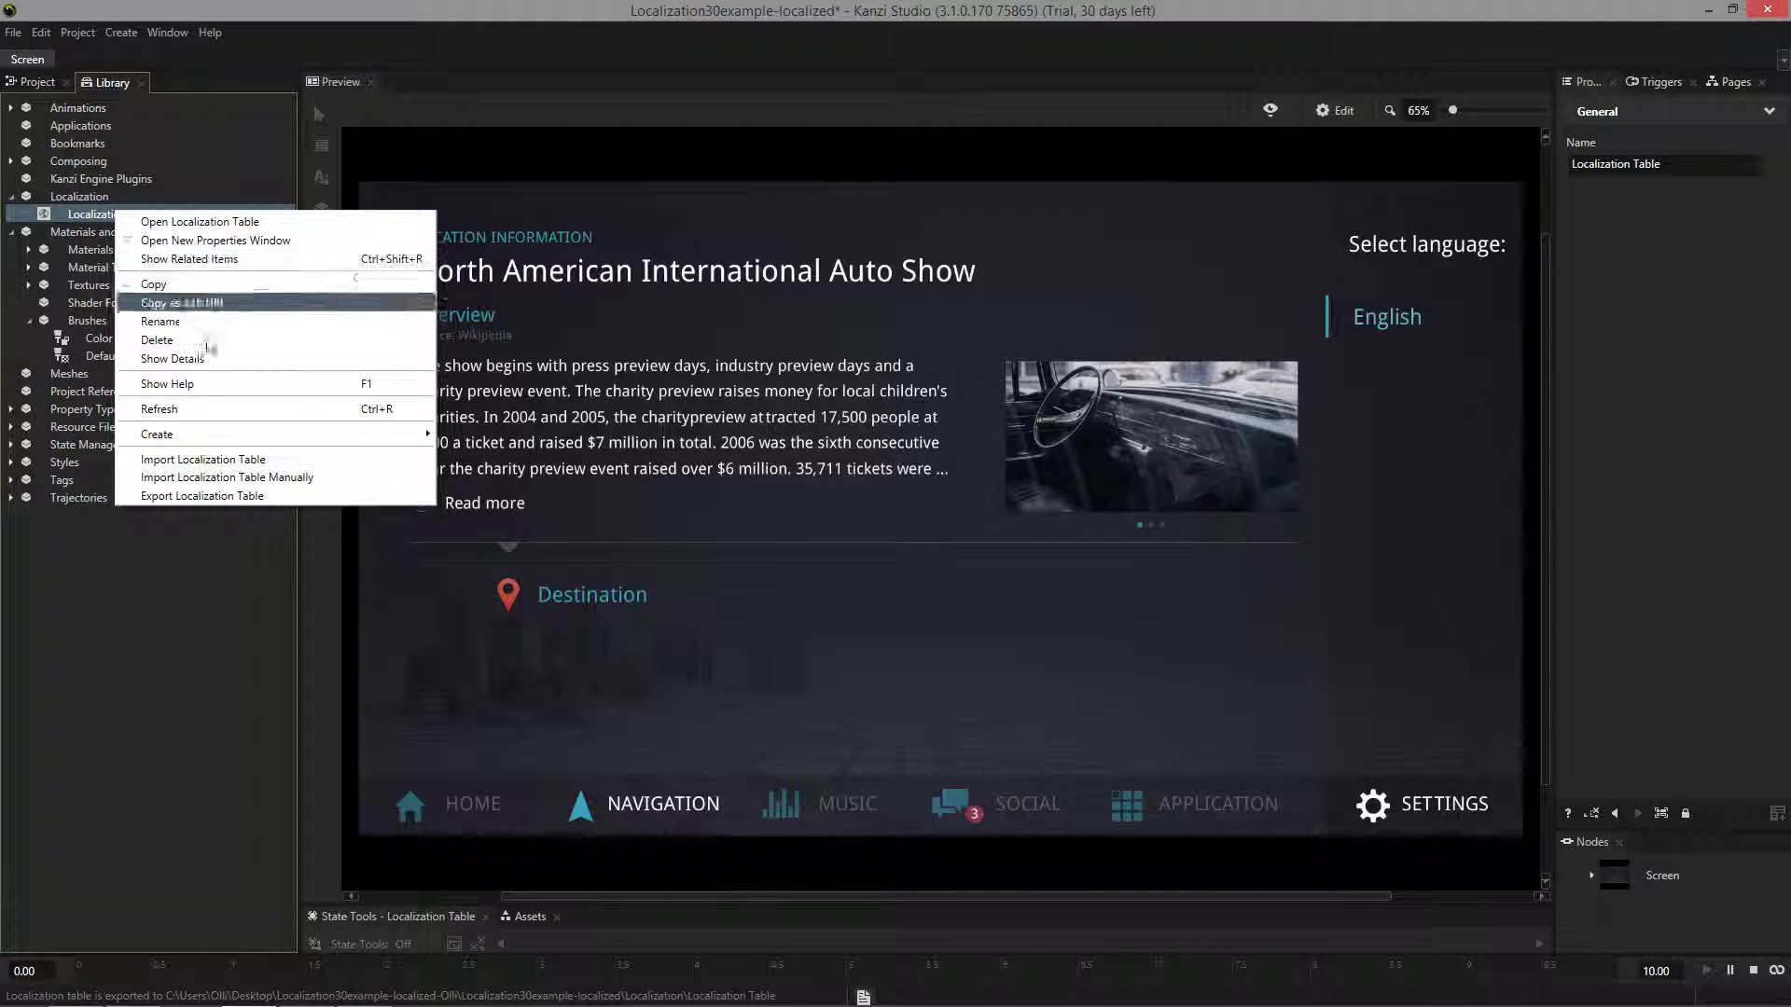
pyautogui.click(240, 496)
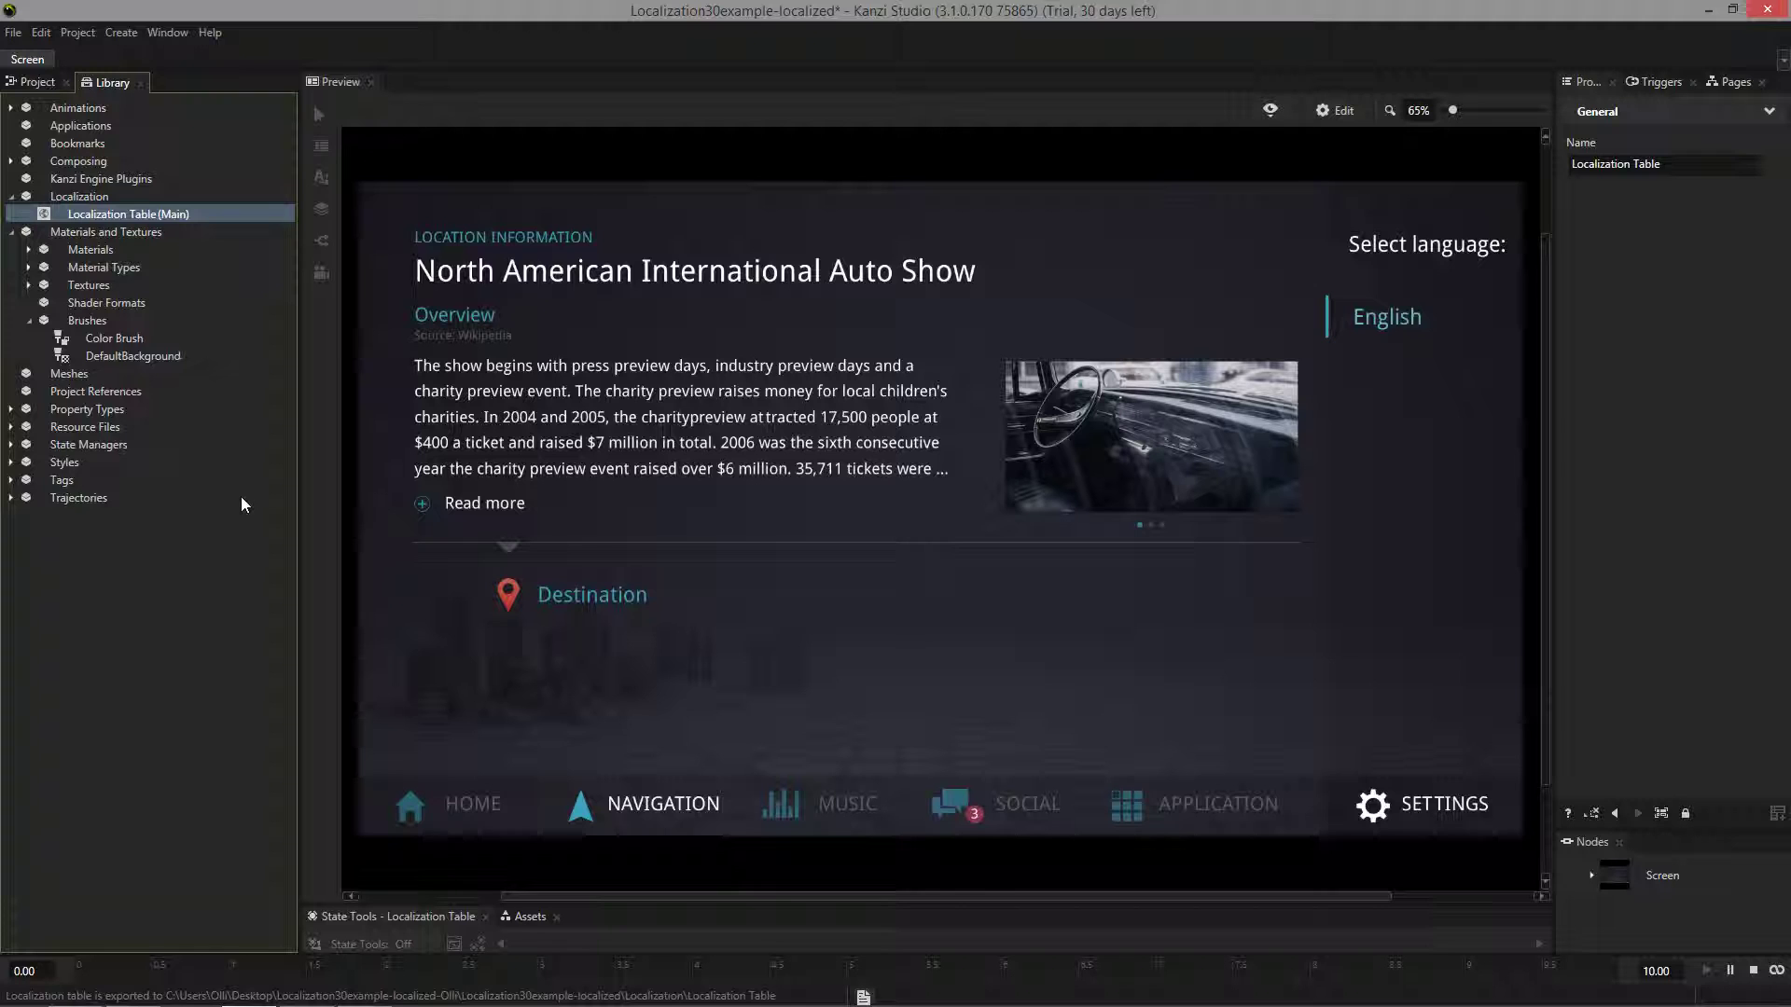
pyautogui.click(268, 996)
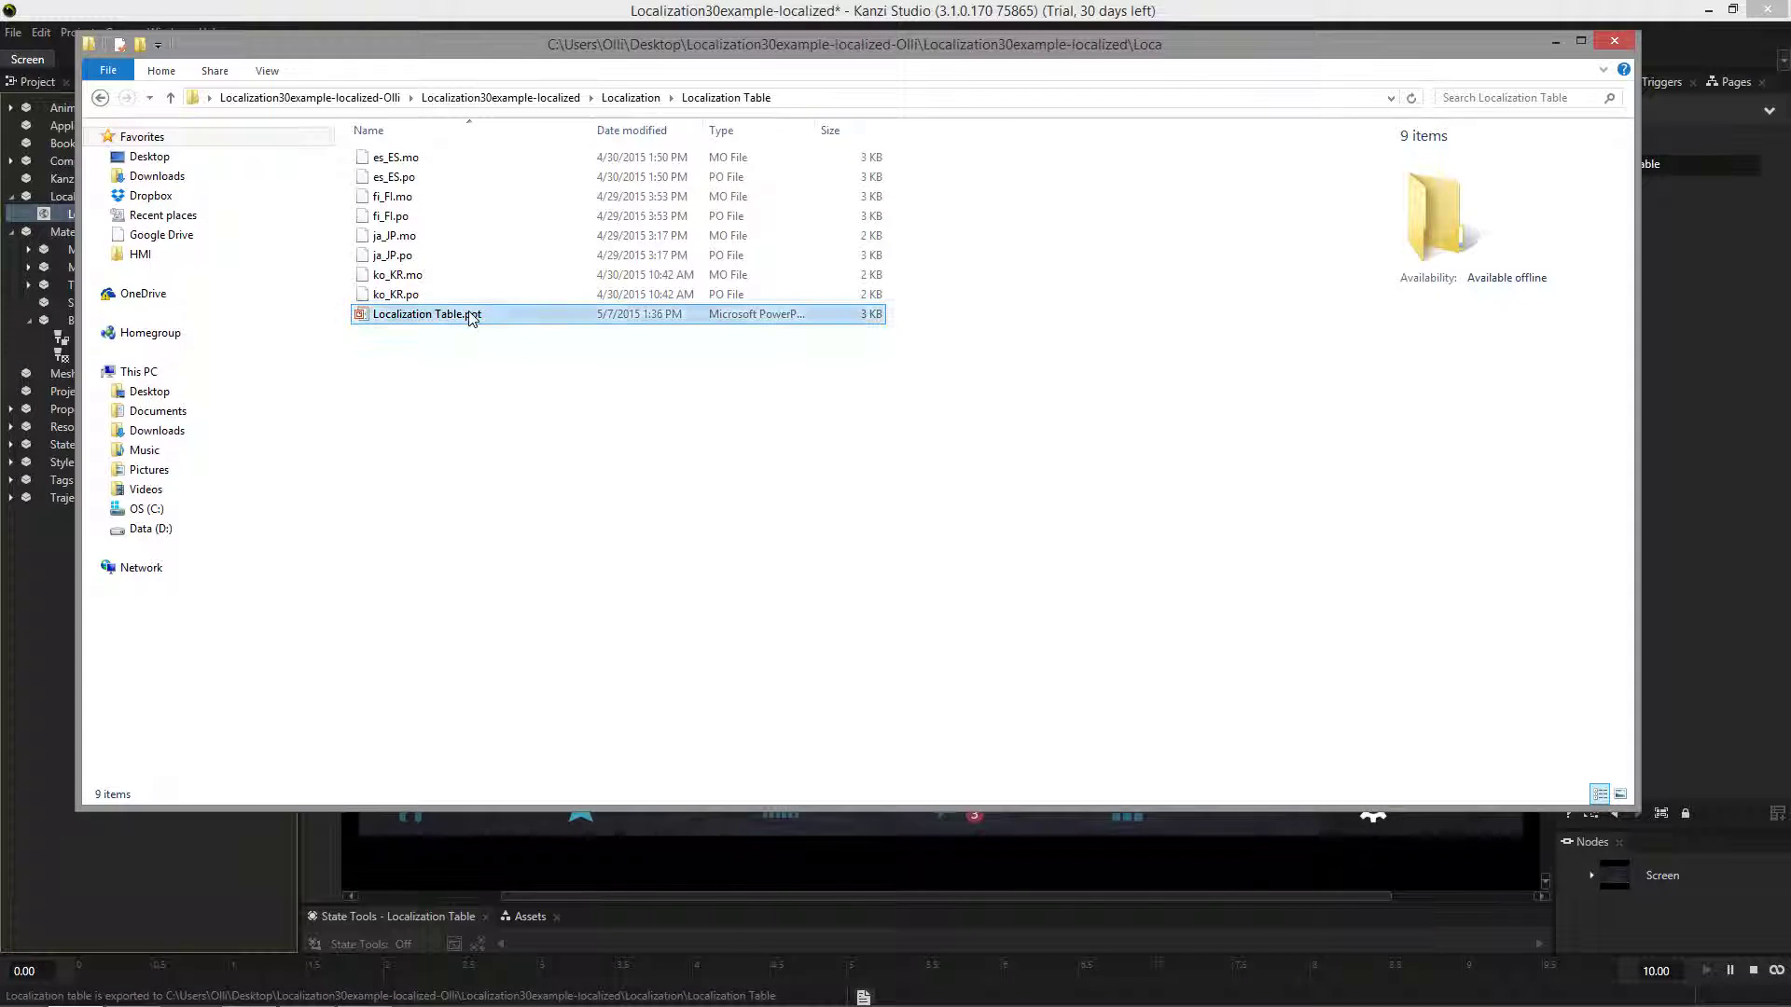
# Open Localization Table.pot in Notepad++.
pyautogui.click(471, 317)
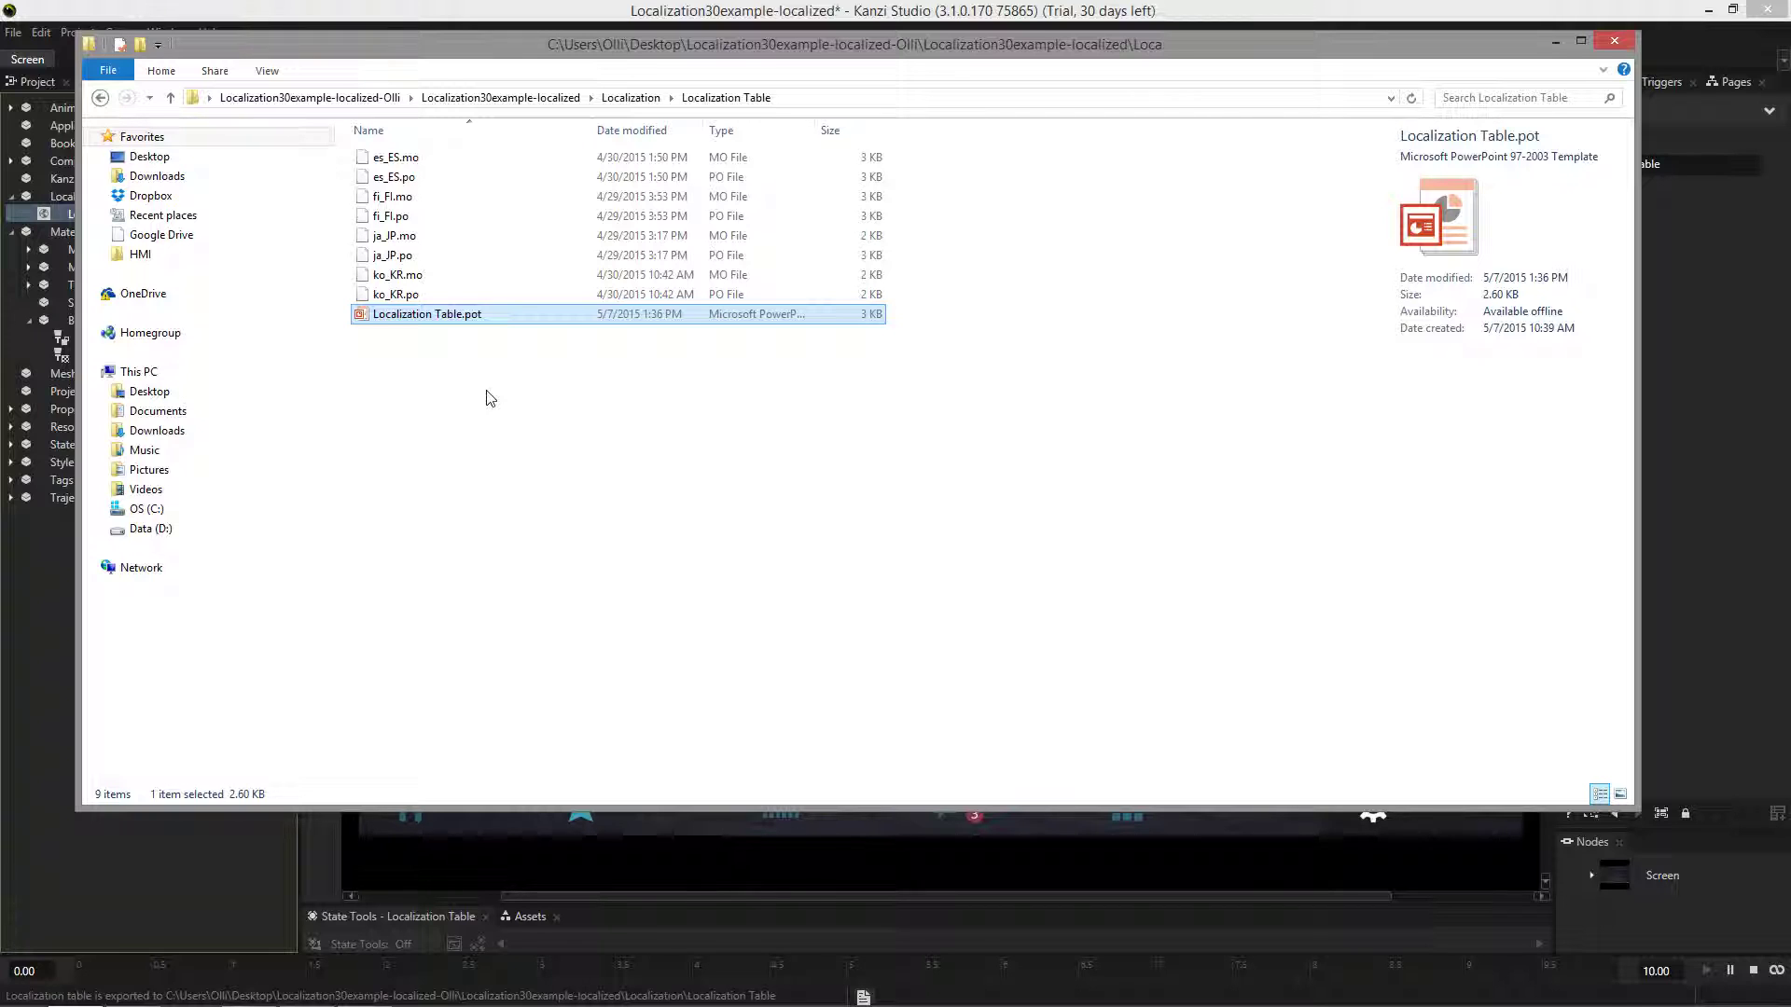
pyautogui.rightClick(438, 315)
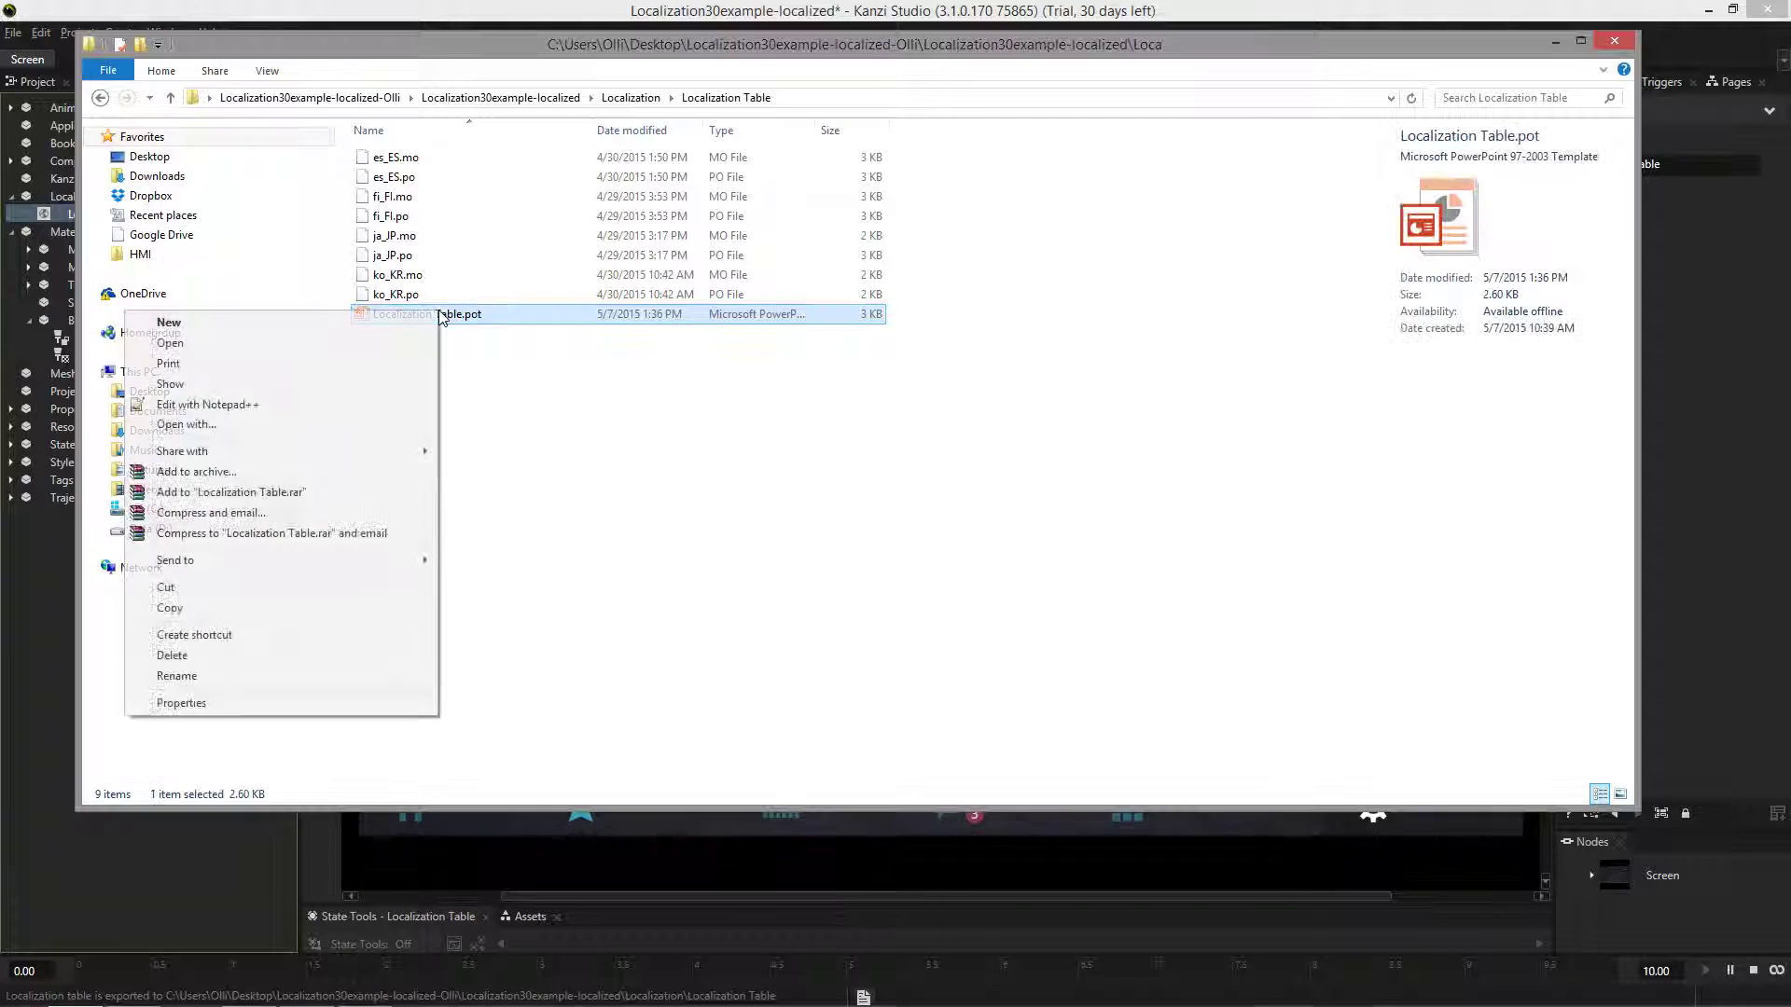
pyautogui.click(298, 405)
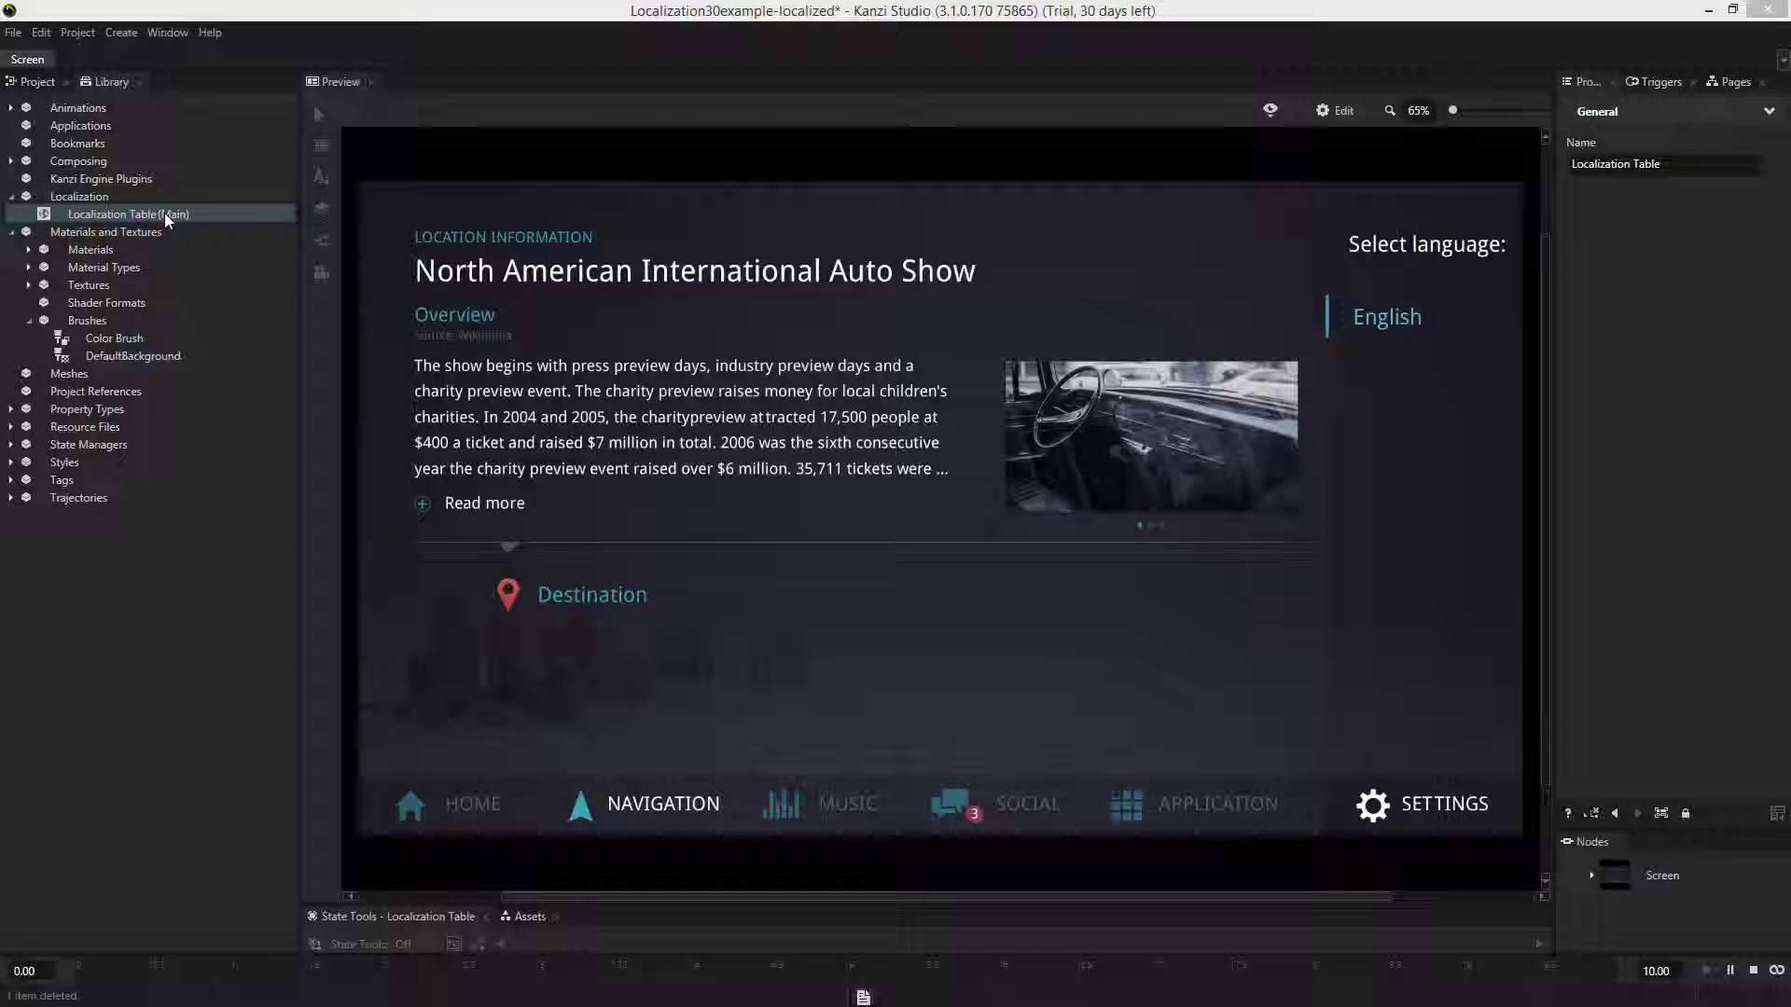
# Manually import the ja_JP.po Japanese translation file into the Localization Table.
pyautogui.rightClick(164, 214)
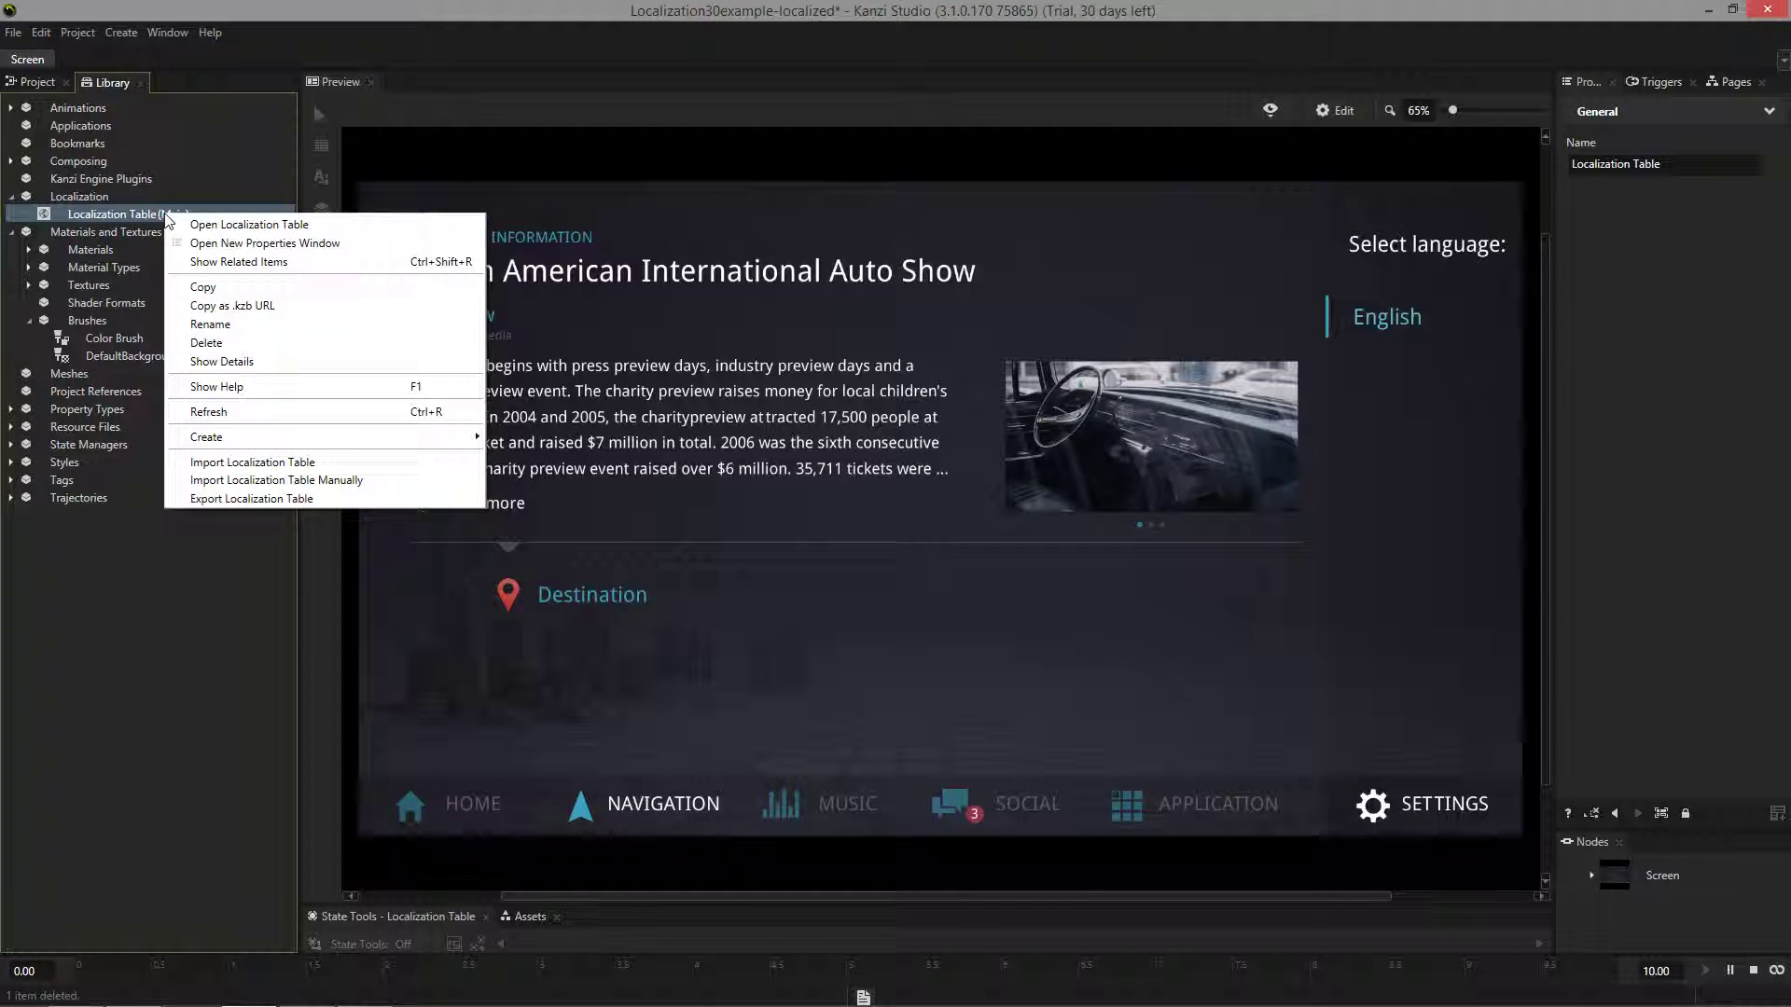
pyautogui.click(278, 480)
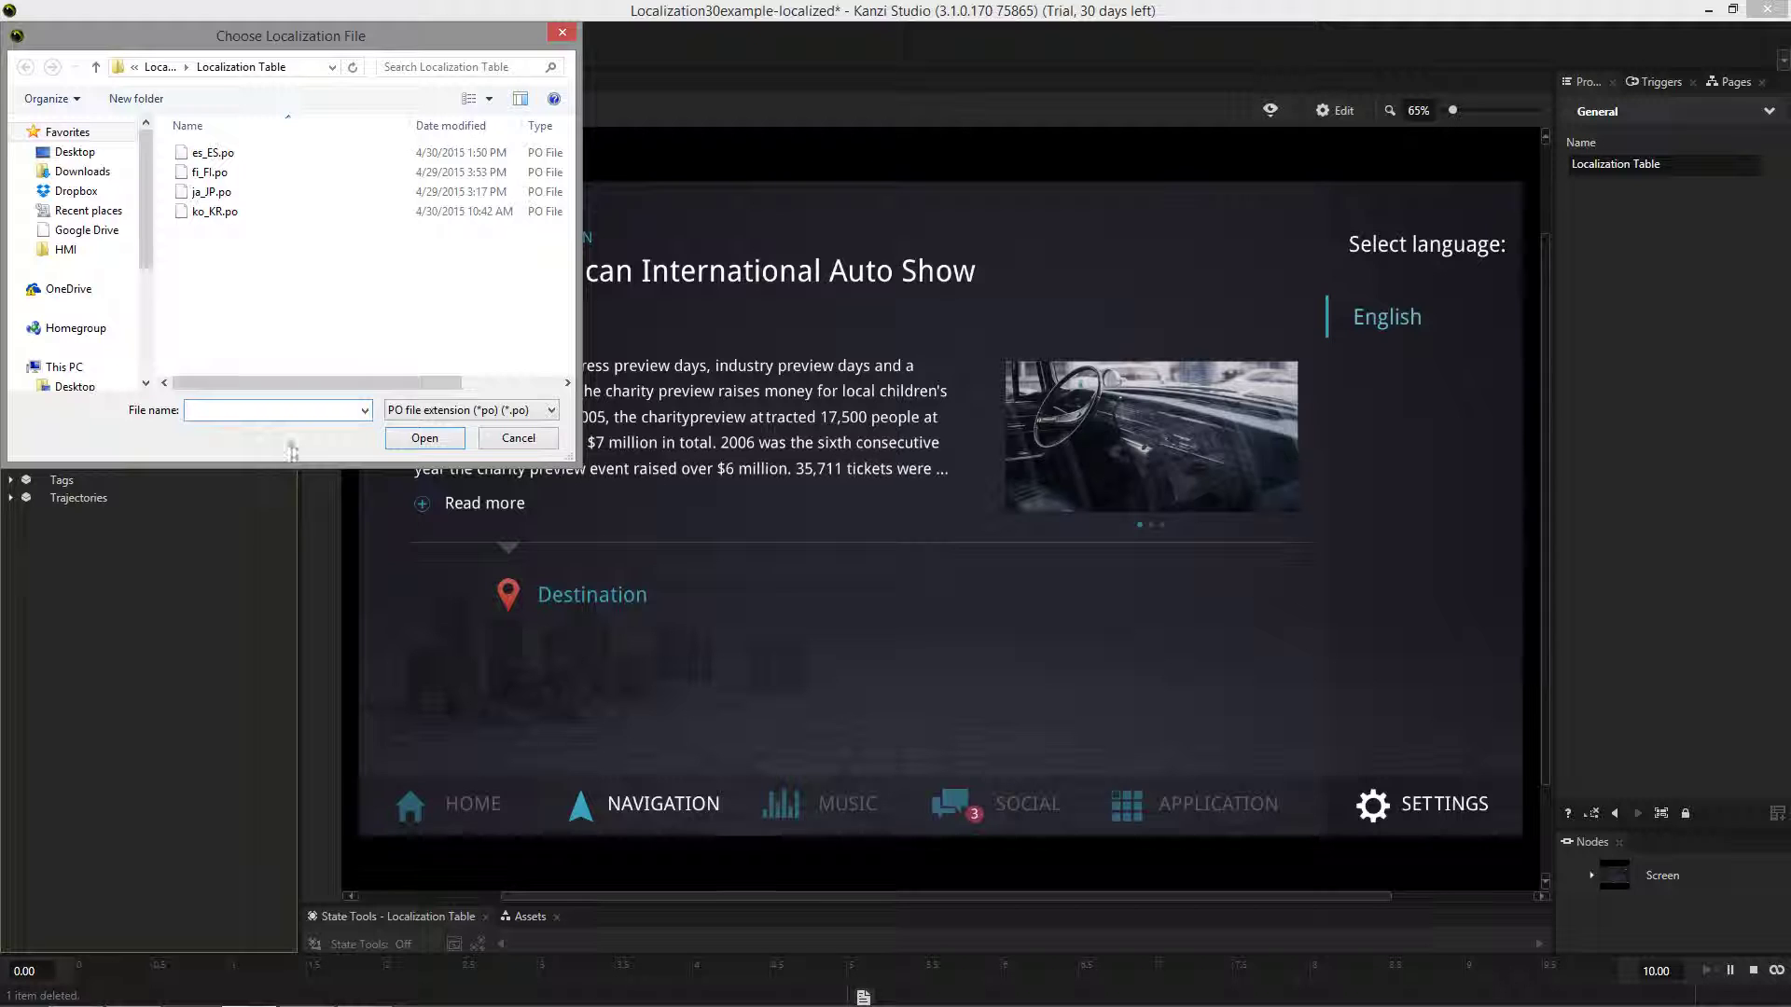
pyautogui.click(257, 191)
pyautogui.click(424, 439)
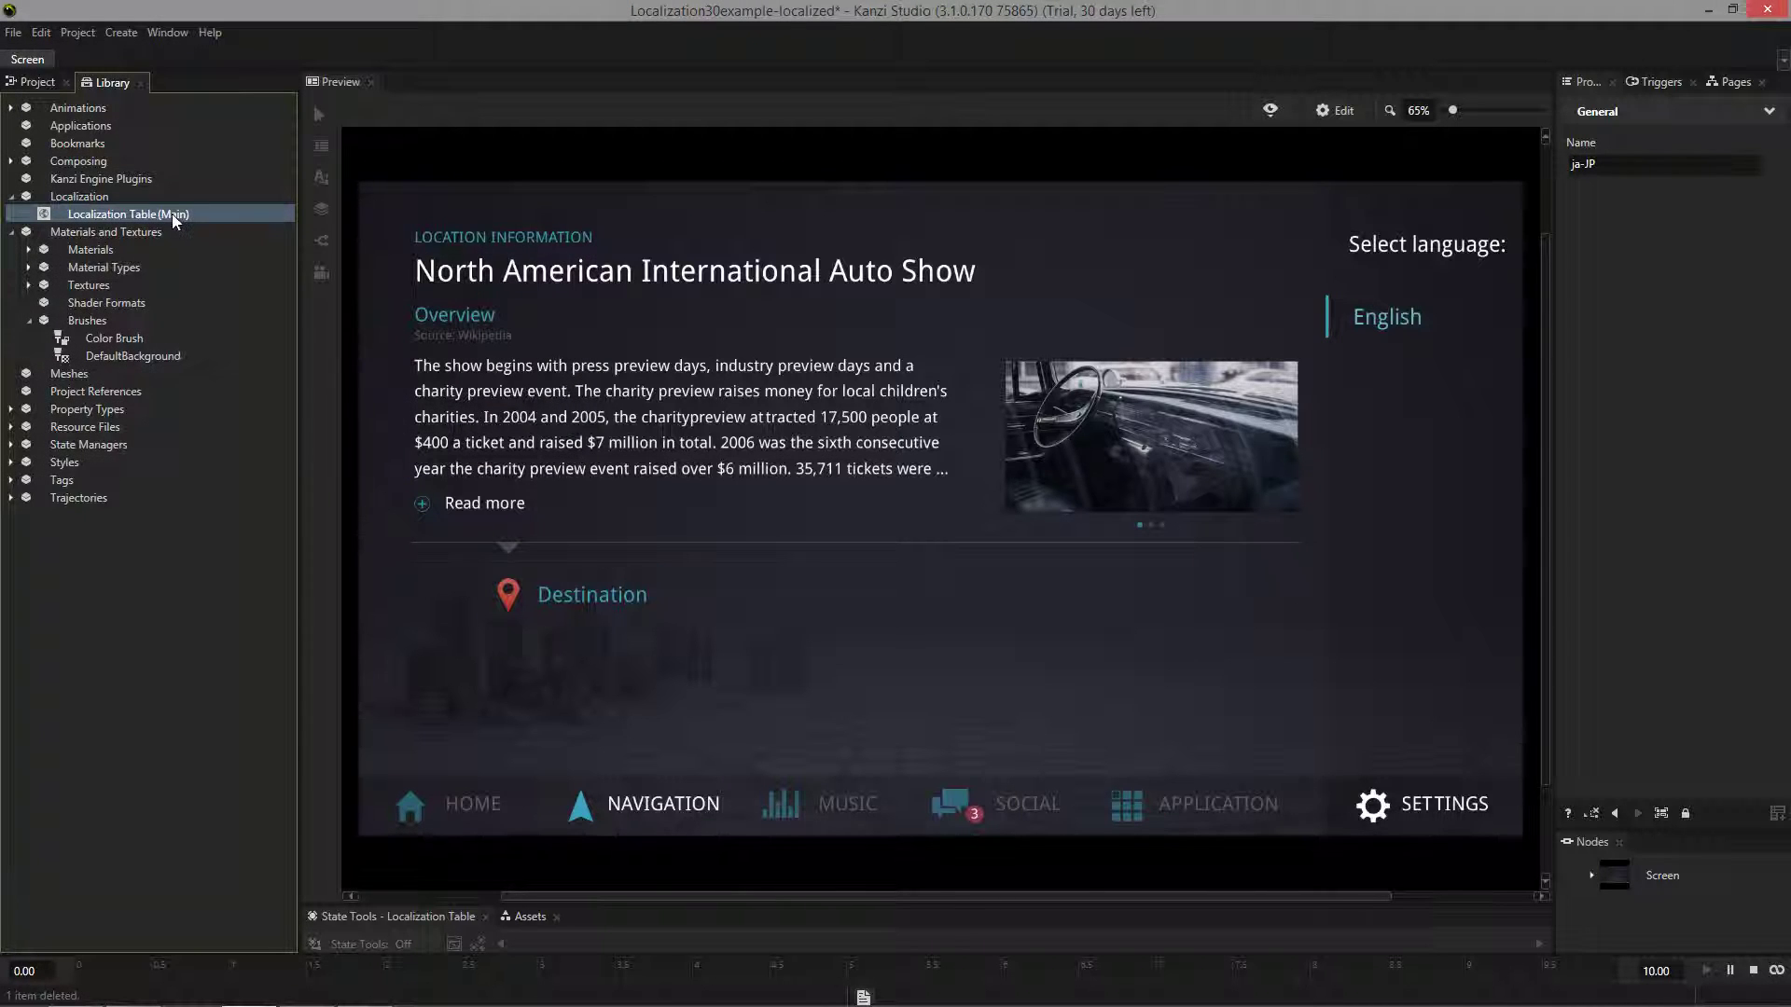
# Open the Localization Table to check the new ja-JP column of translations.
pyautogui.doubleClick(175, 216)
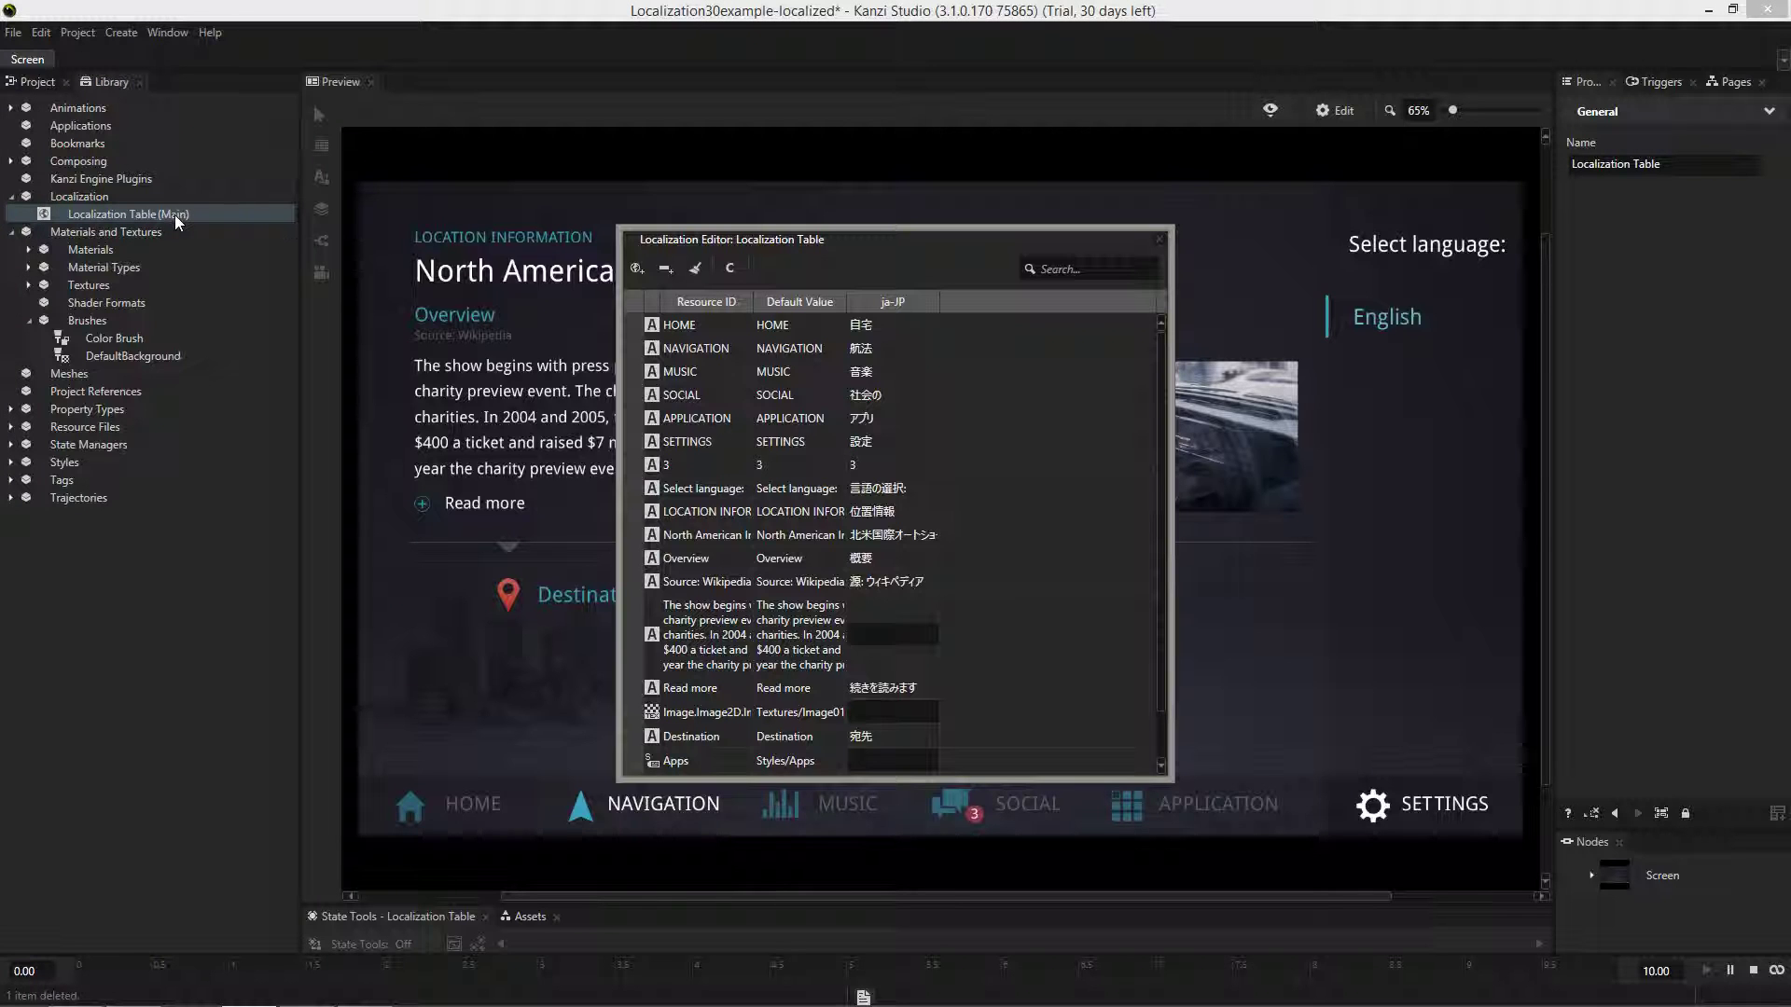
pyautogui.moveTo(939, 302); pyautogui.dragTo(1012, 302)
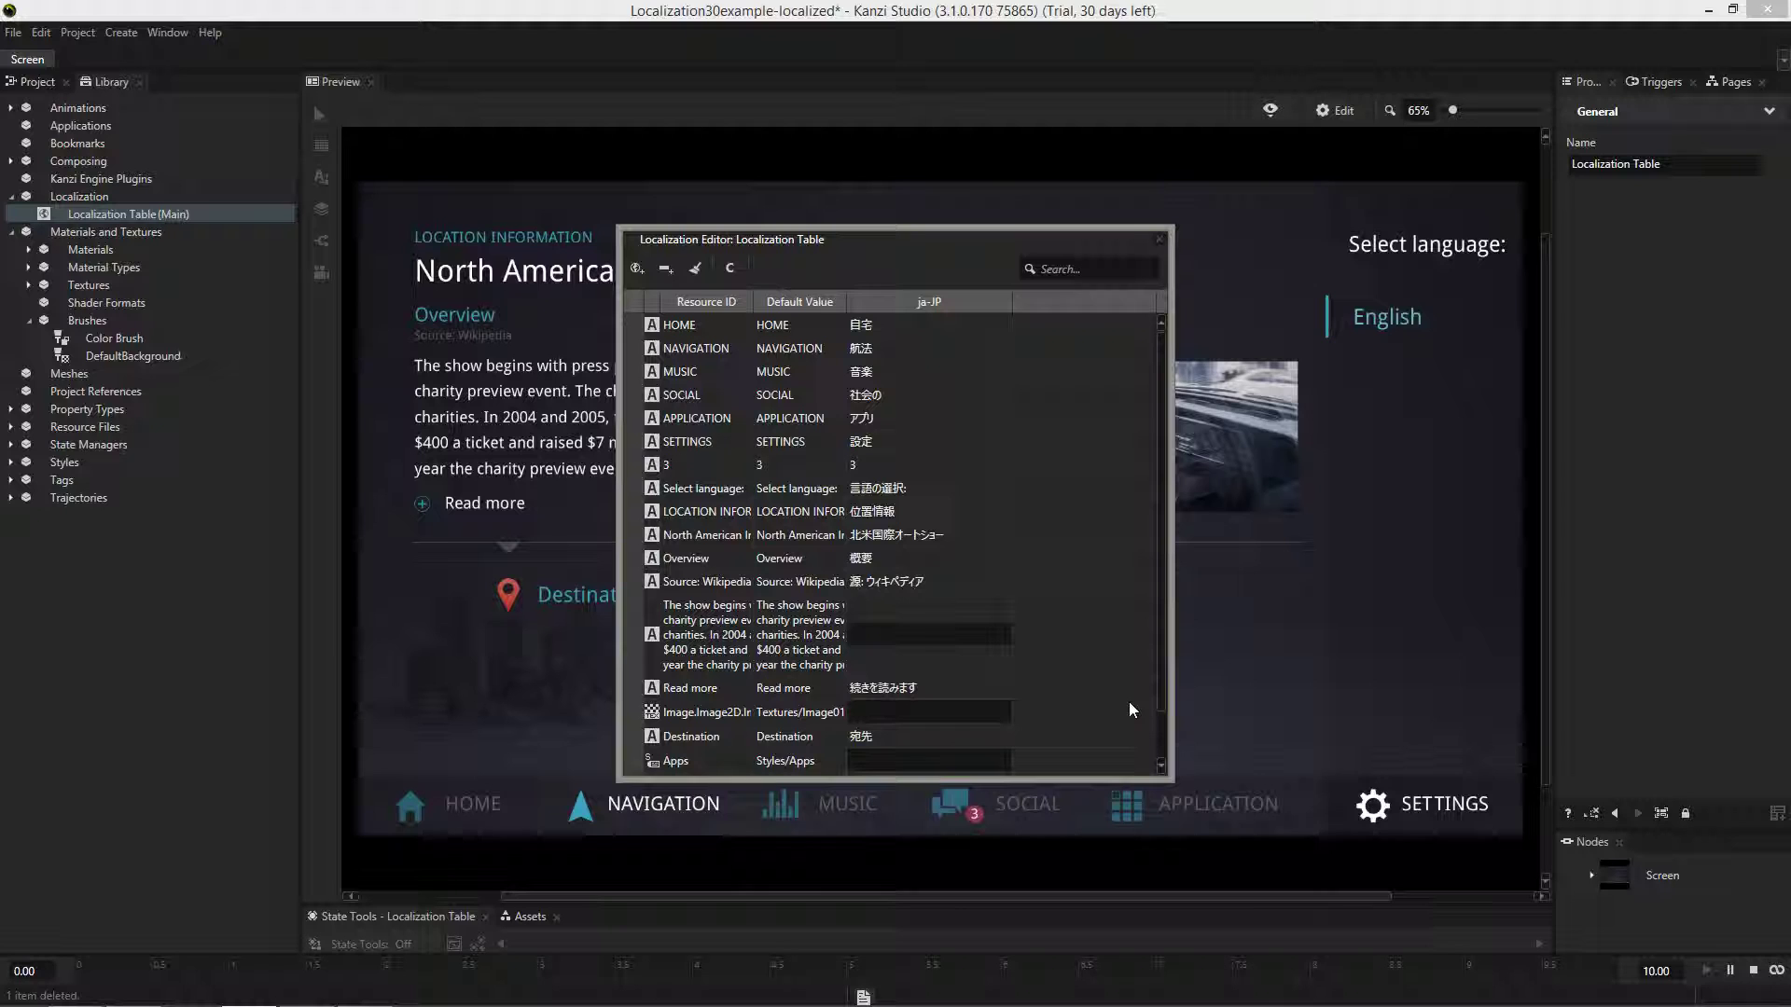
pyautogui.moveTo(1172, 780); pyautogui.dragTo(1543, 899)
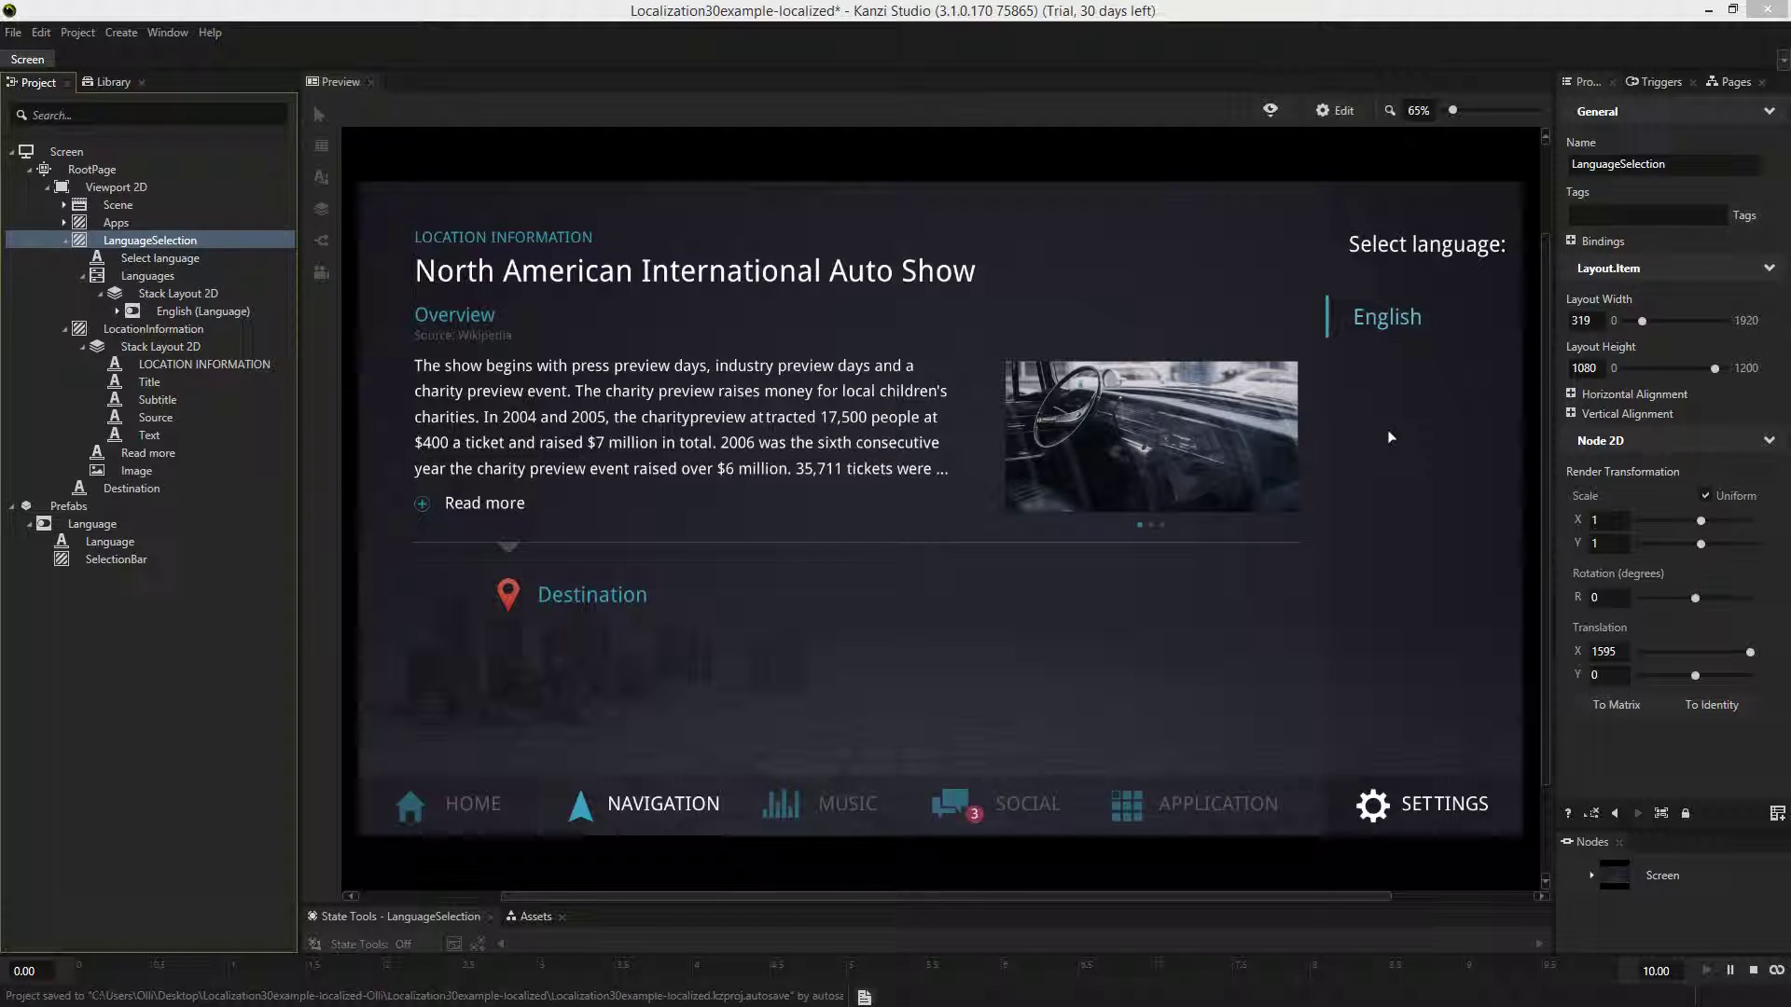
# Drag the Language prefab into the language list to add a second button.
pyautogui.click(149, 295)
pyautogui.click(191, 312)
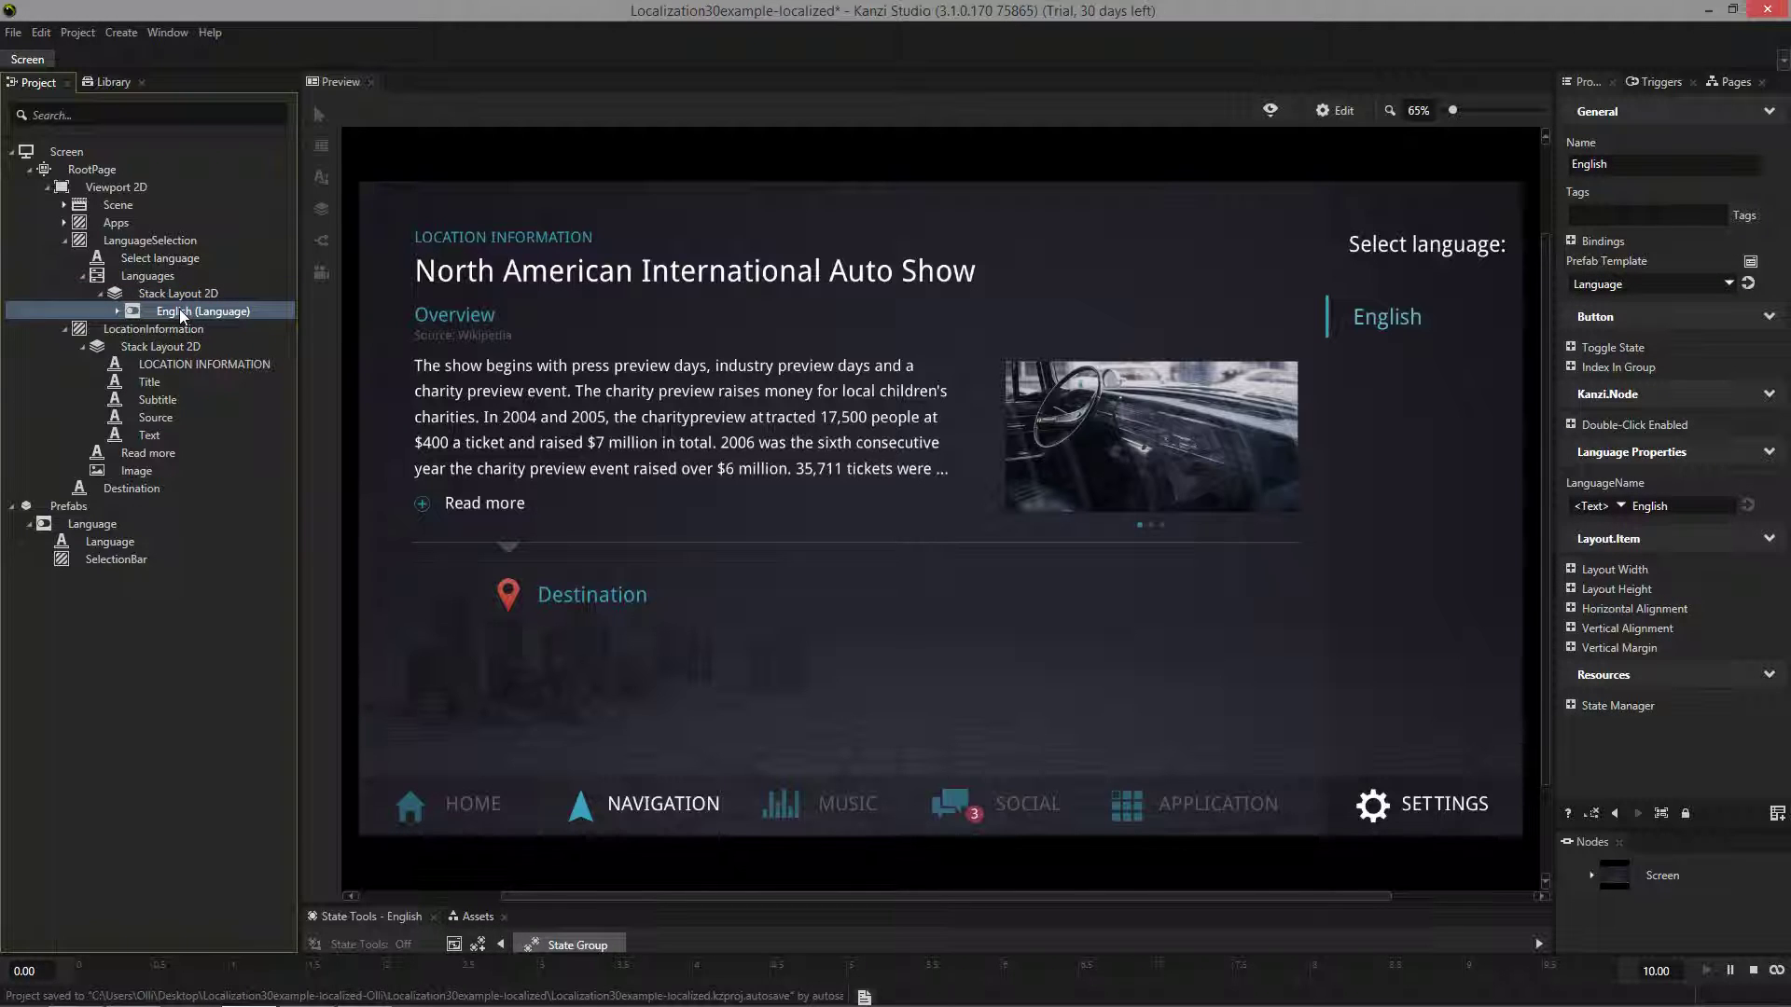
pyautogui.click(99, 526)
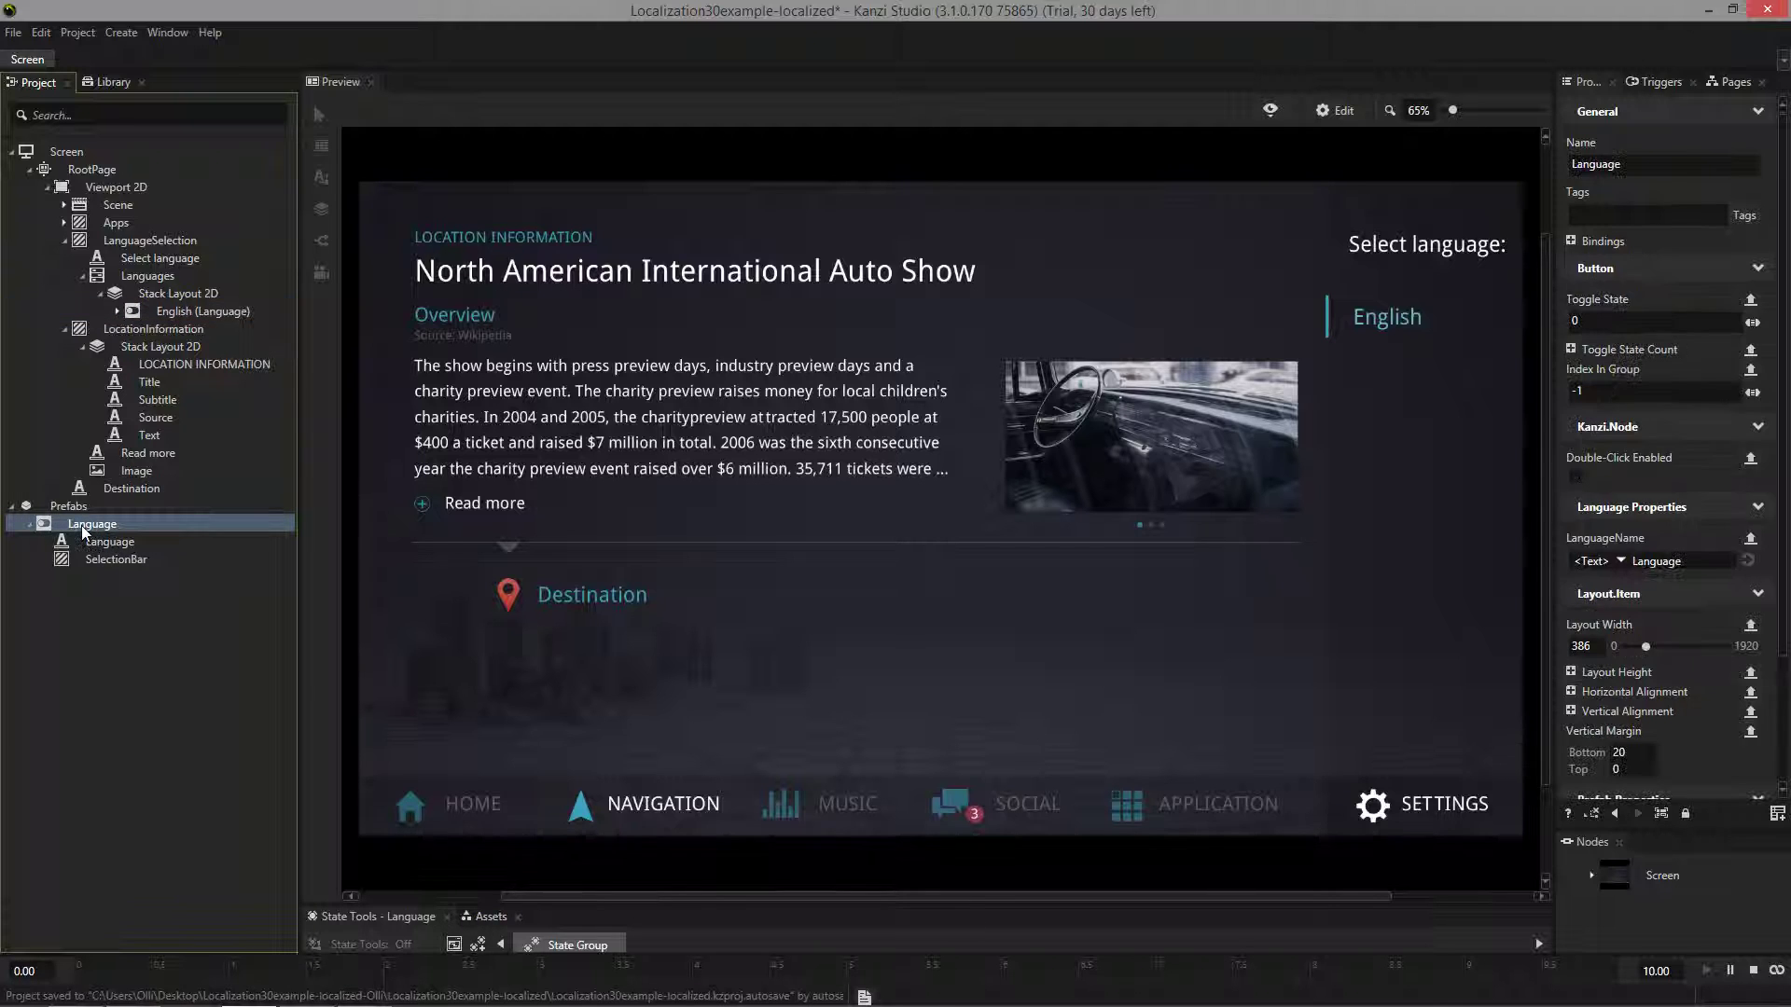
pyautogui.moveTo(82, 531); pyautogui.dragTo(183, 301)
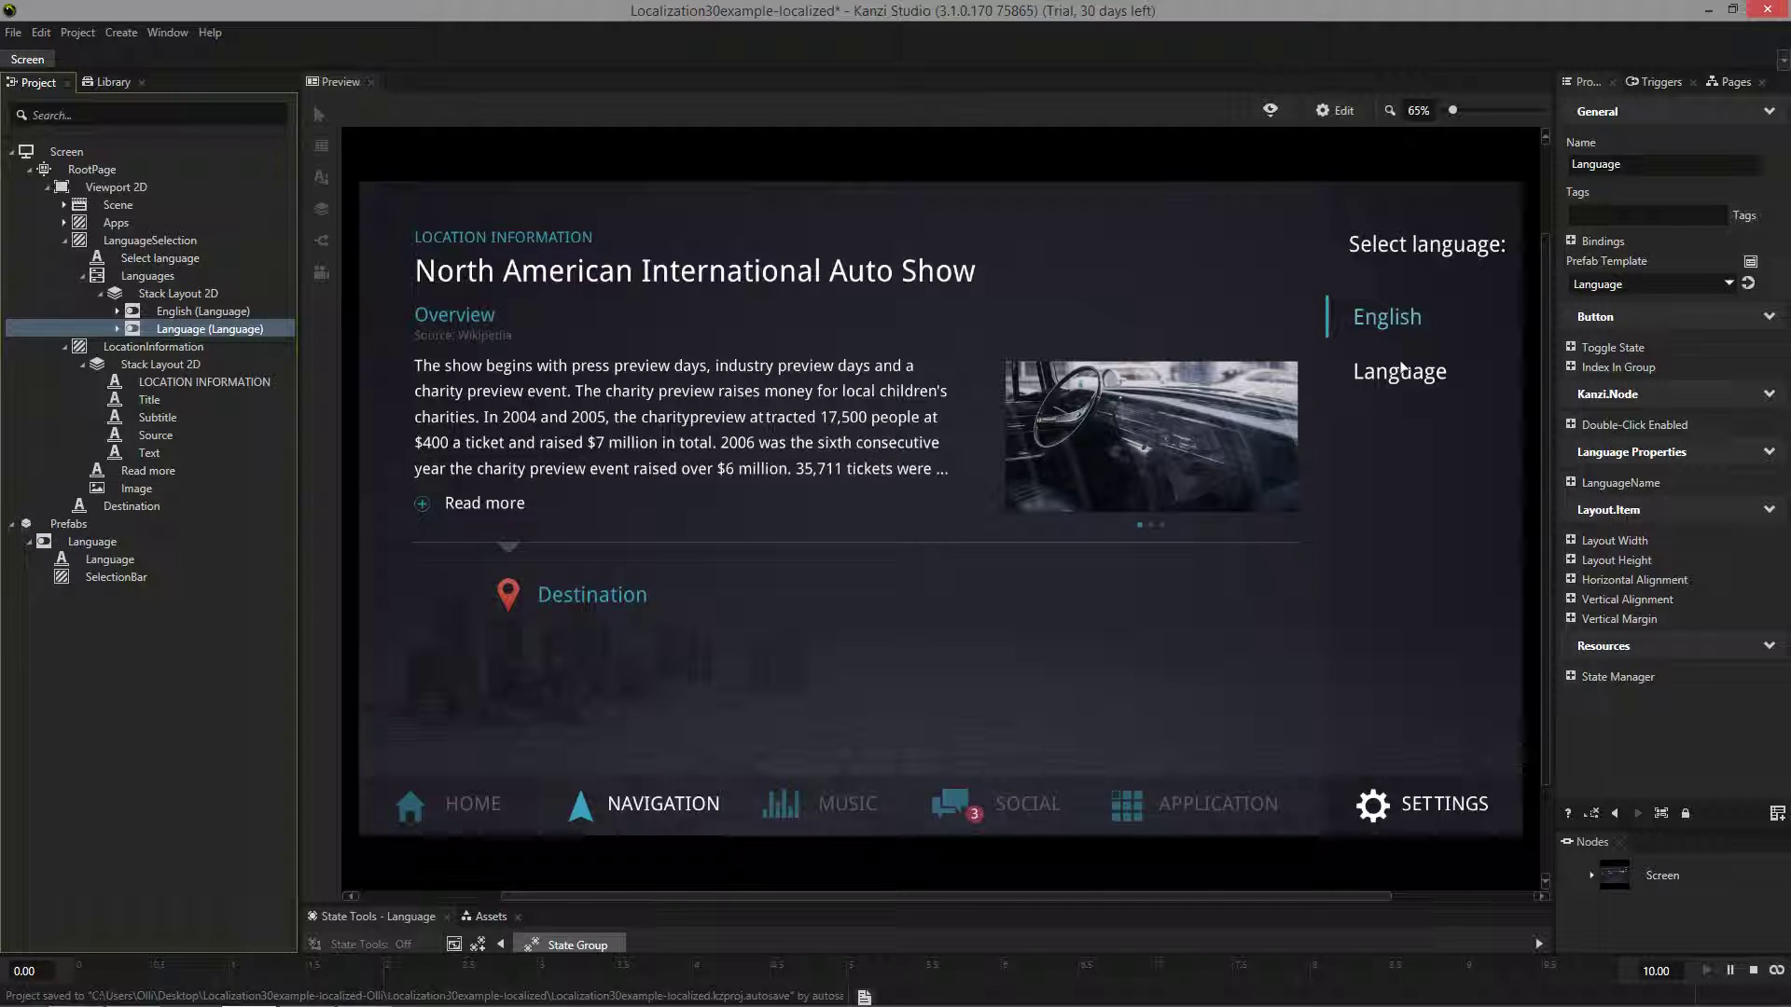
# Rename the new button to Japanese and set its LanguageName to 日本語.
pyautogui.doubleClick(1597, 165)
pyautogui.write('Japan')
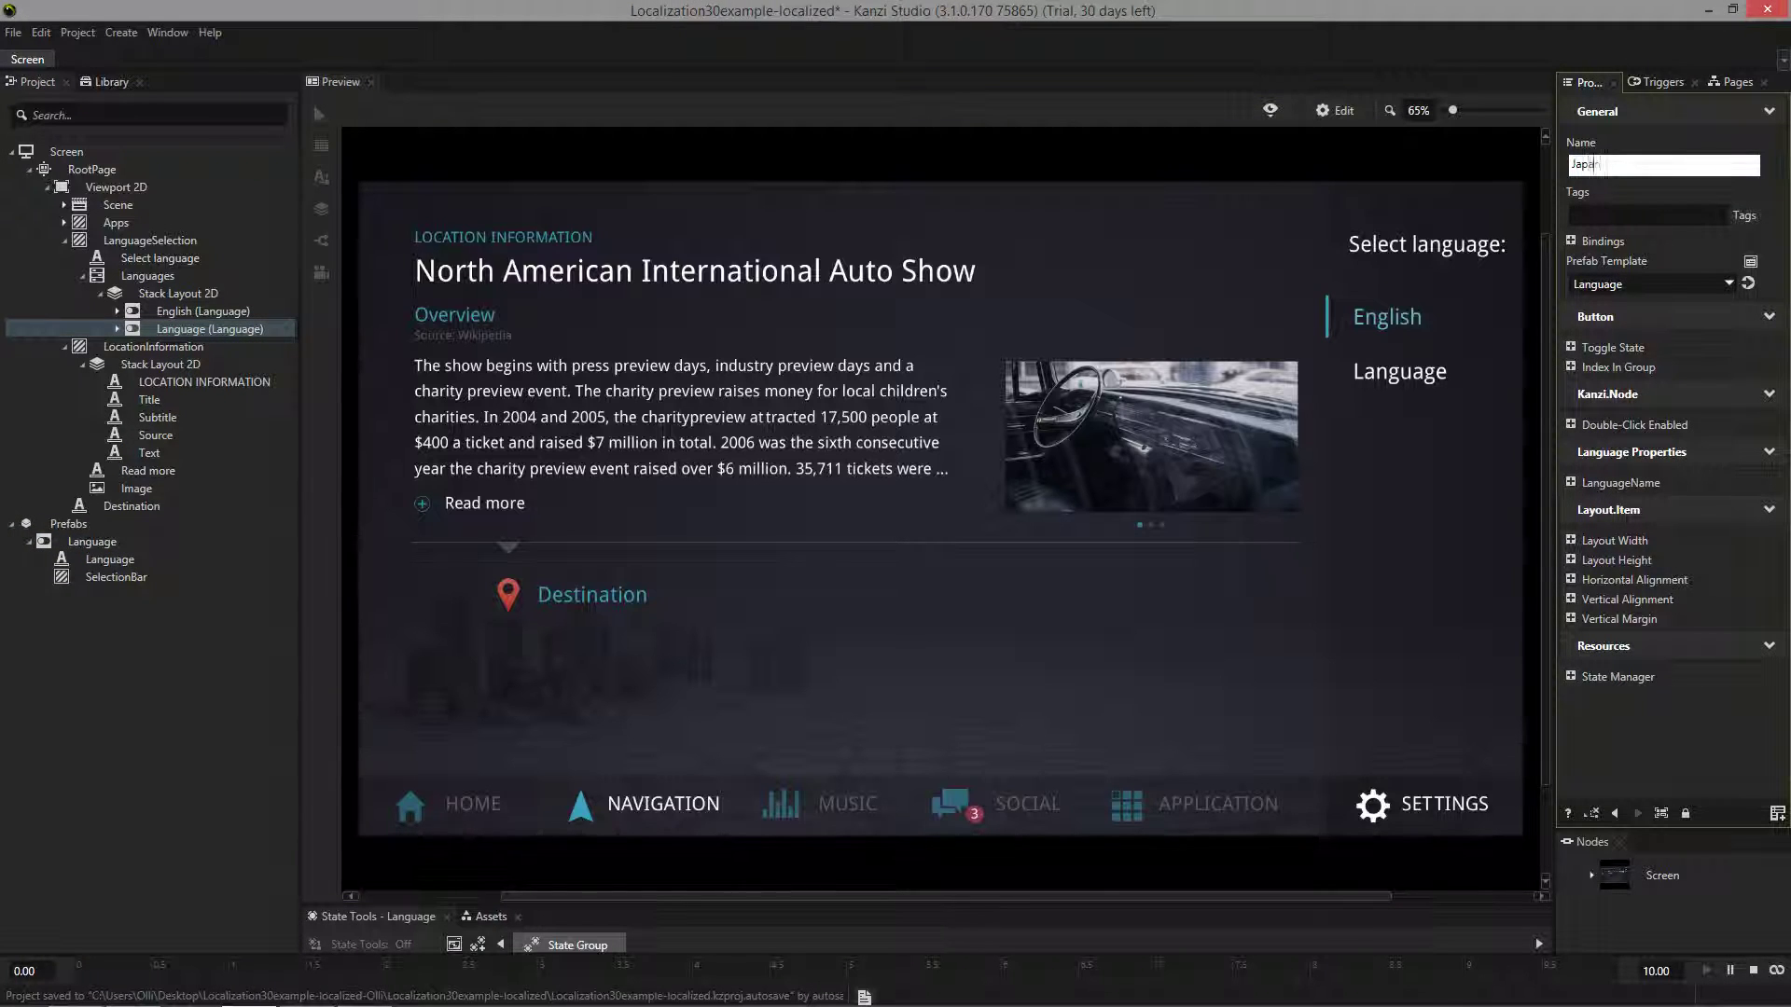
pyautogui.write('ese')
pyautogui.click(1597, 488)
pyautogui.doubleClick(1639, 509)
pyautogui.write('日本語')
pyautogui.press('Return')
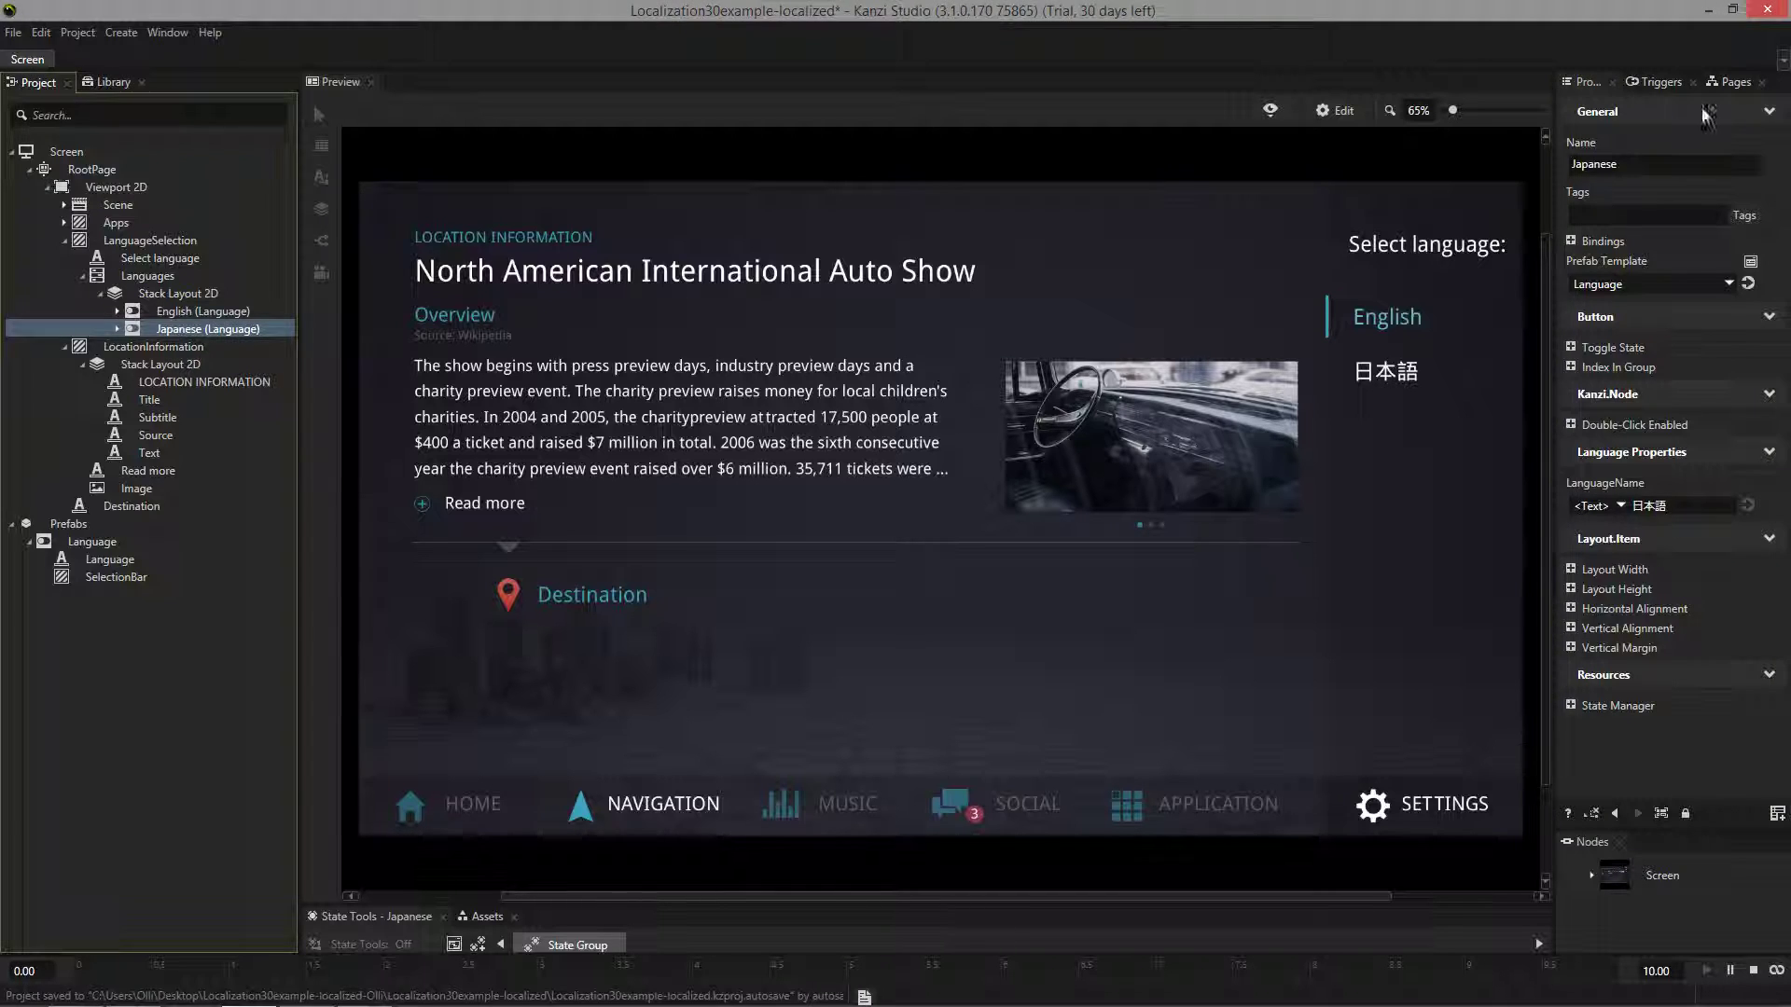
# Add a Set Property Value action to the Toggled On trigger, targeting Screen.
pyautogui.click(1660, 82)
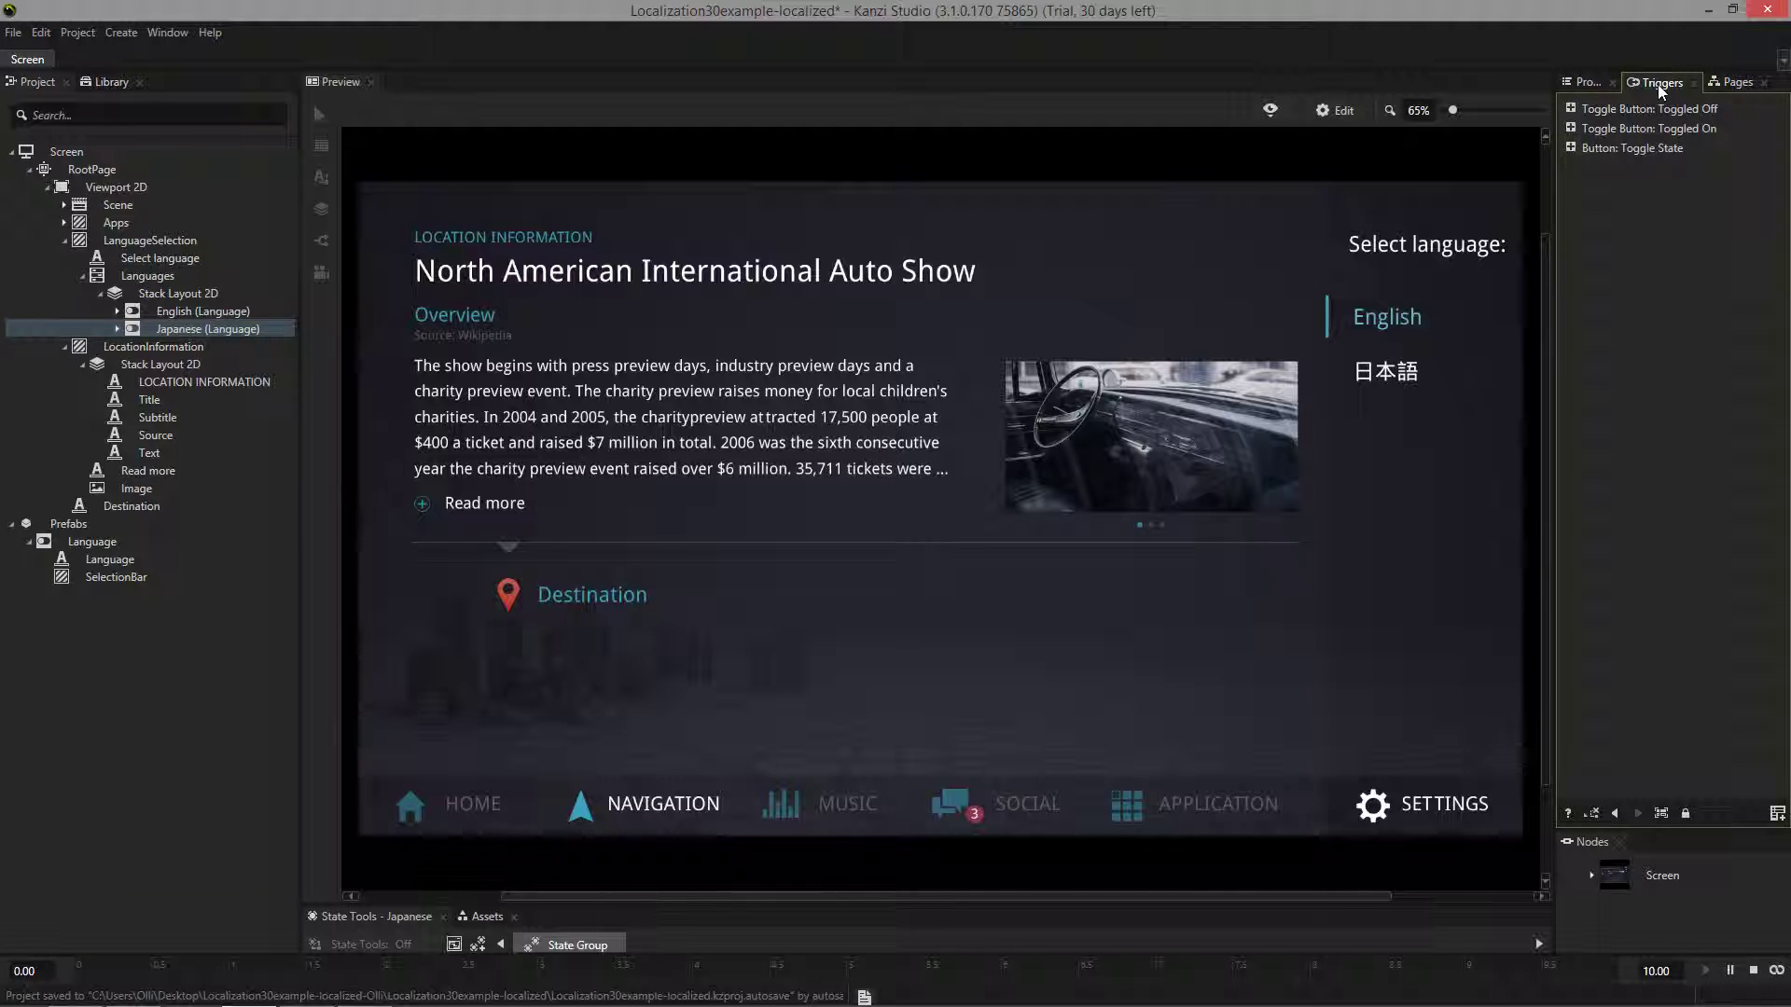
pyautogui.click(1571, 131)
pyautogui.click(1742, 189)
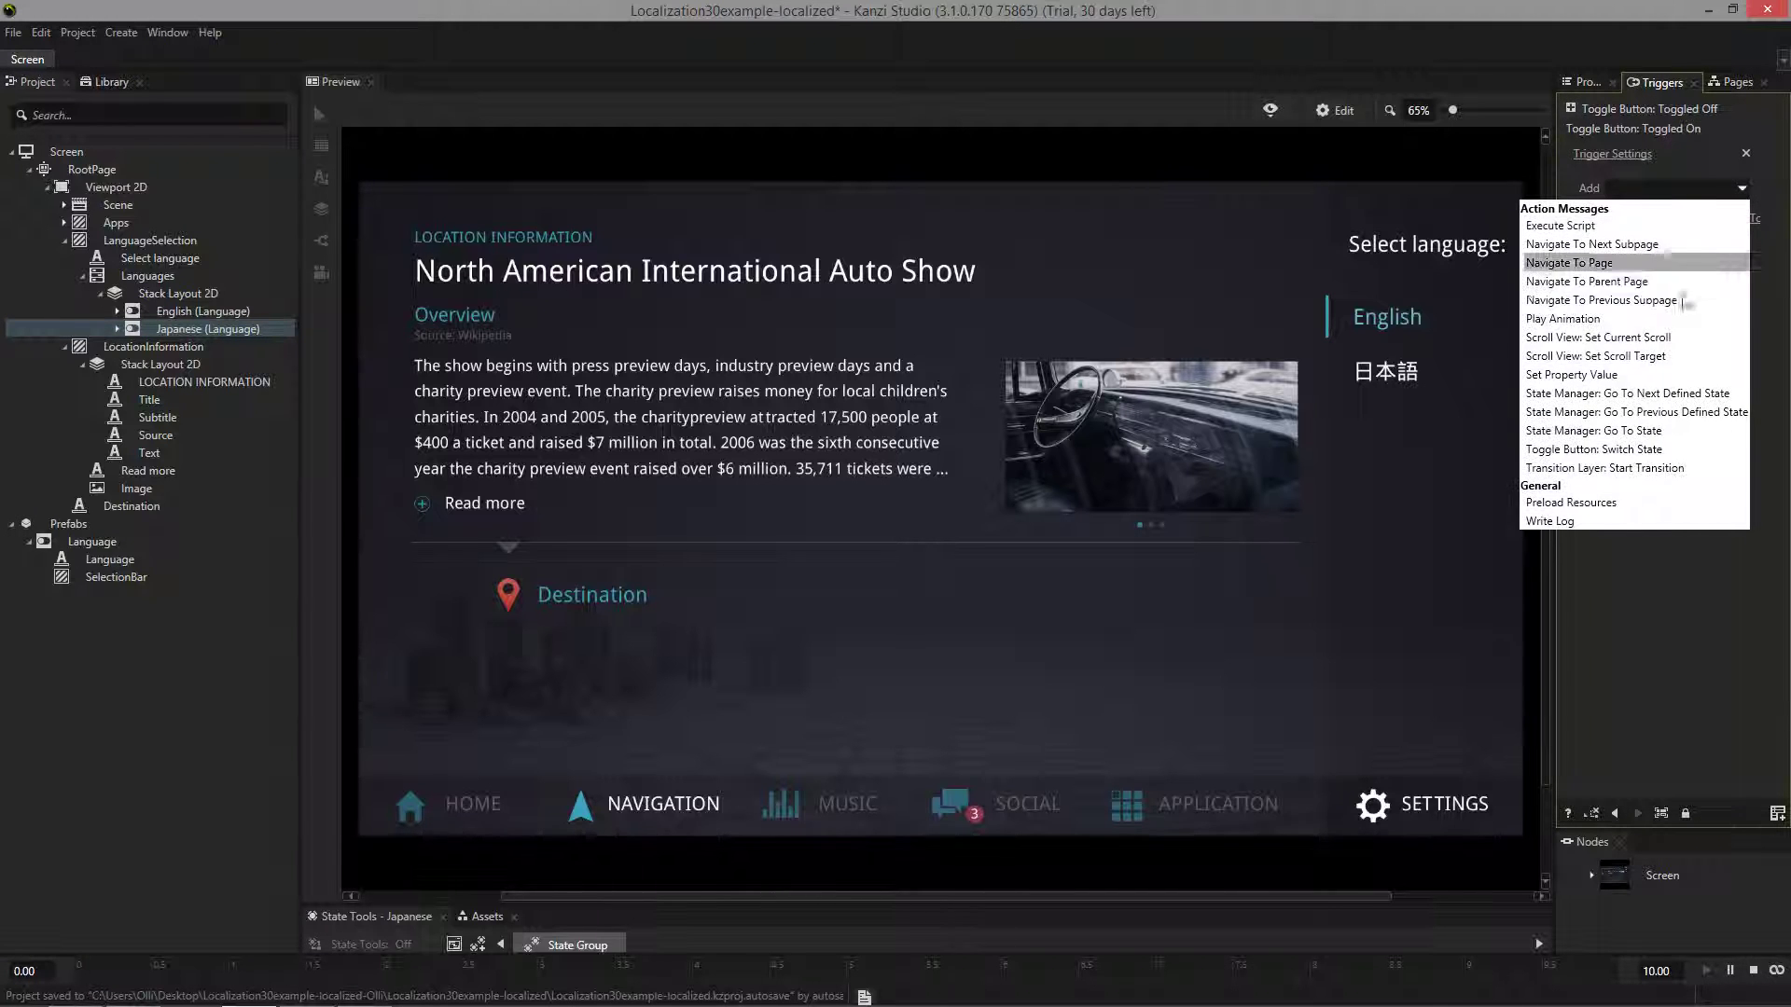
pyautogui.click(1586, 374)
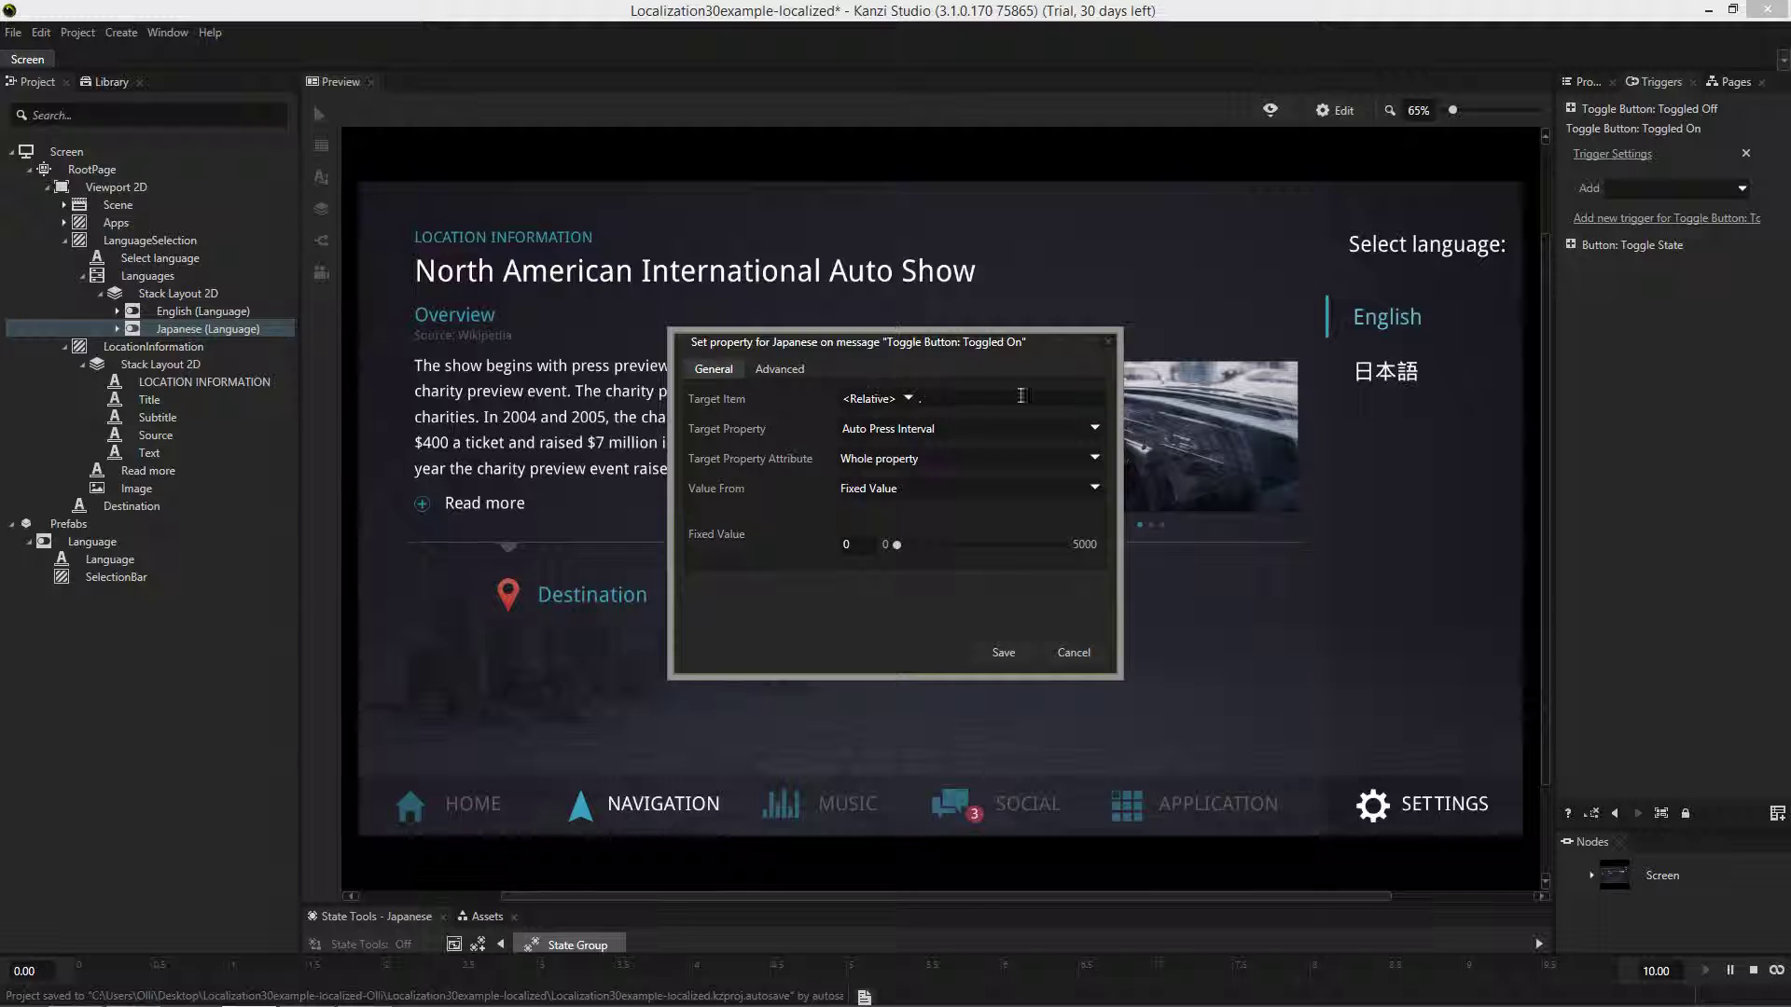
pyautogui.click(908, 398)
pyautogui.write('sc')
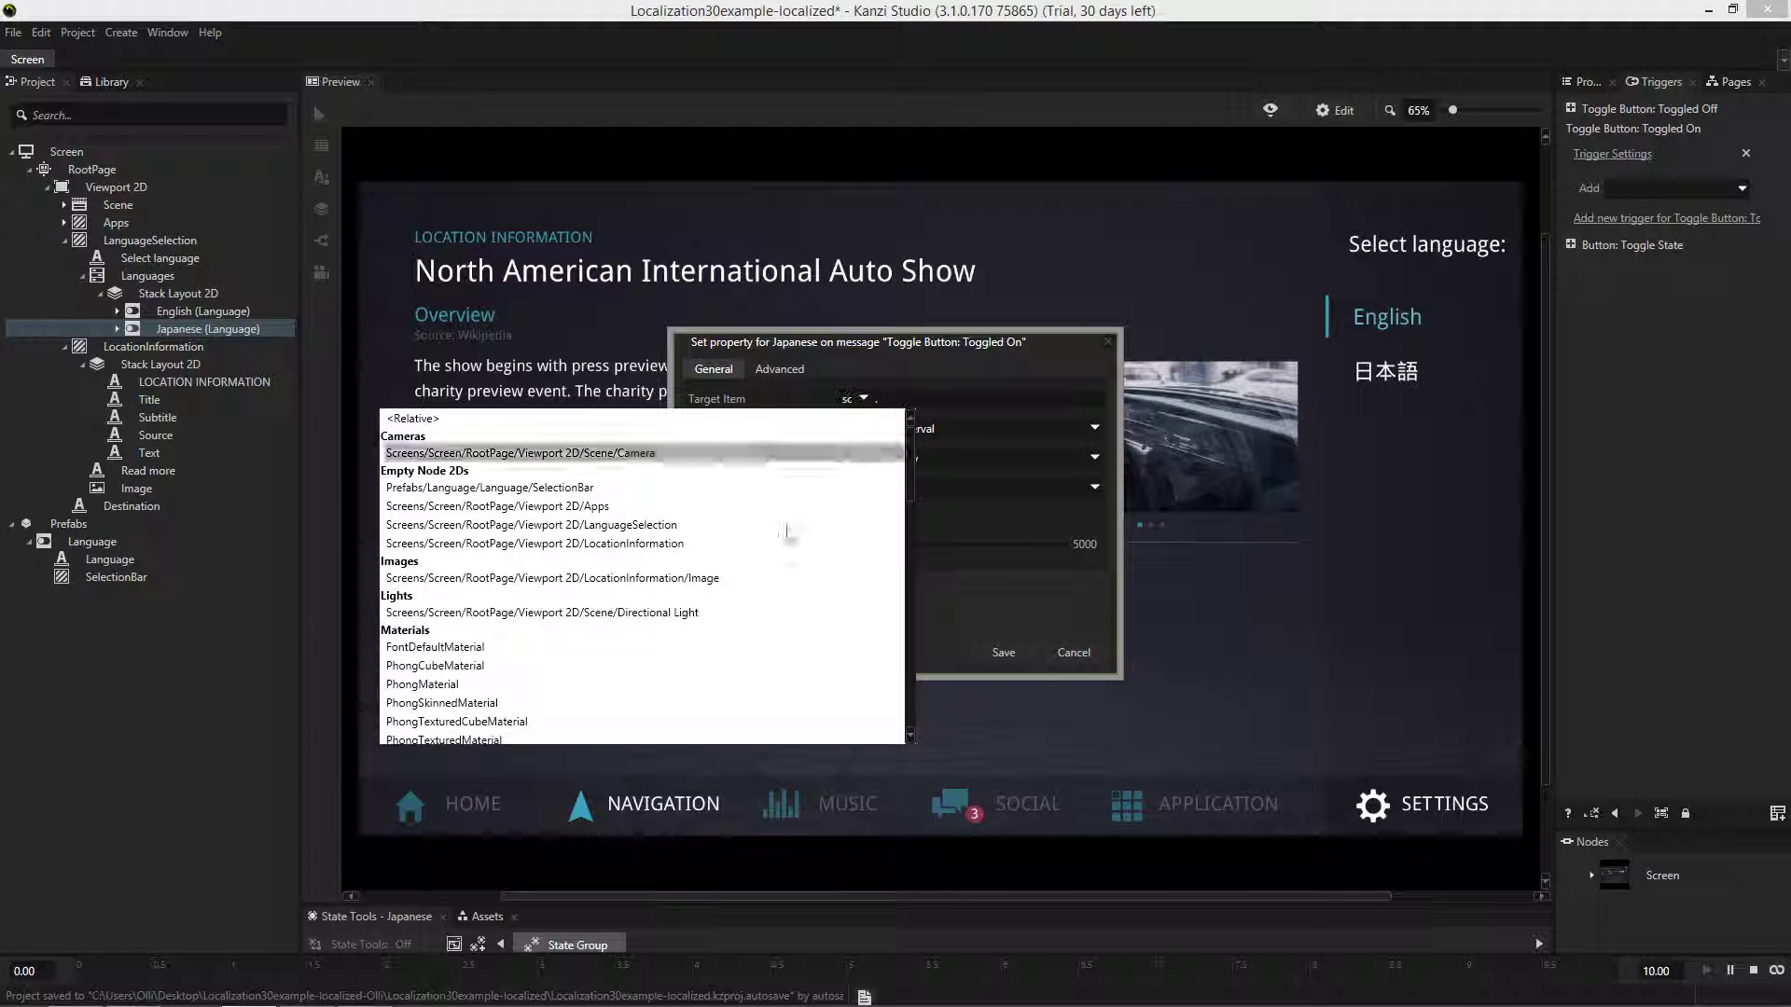
pyautogui.scroll(-5, 787, 531)
pyautogui.click(410, 733)
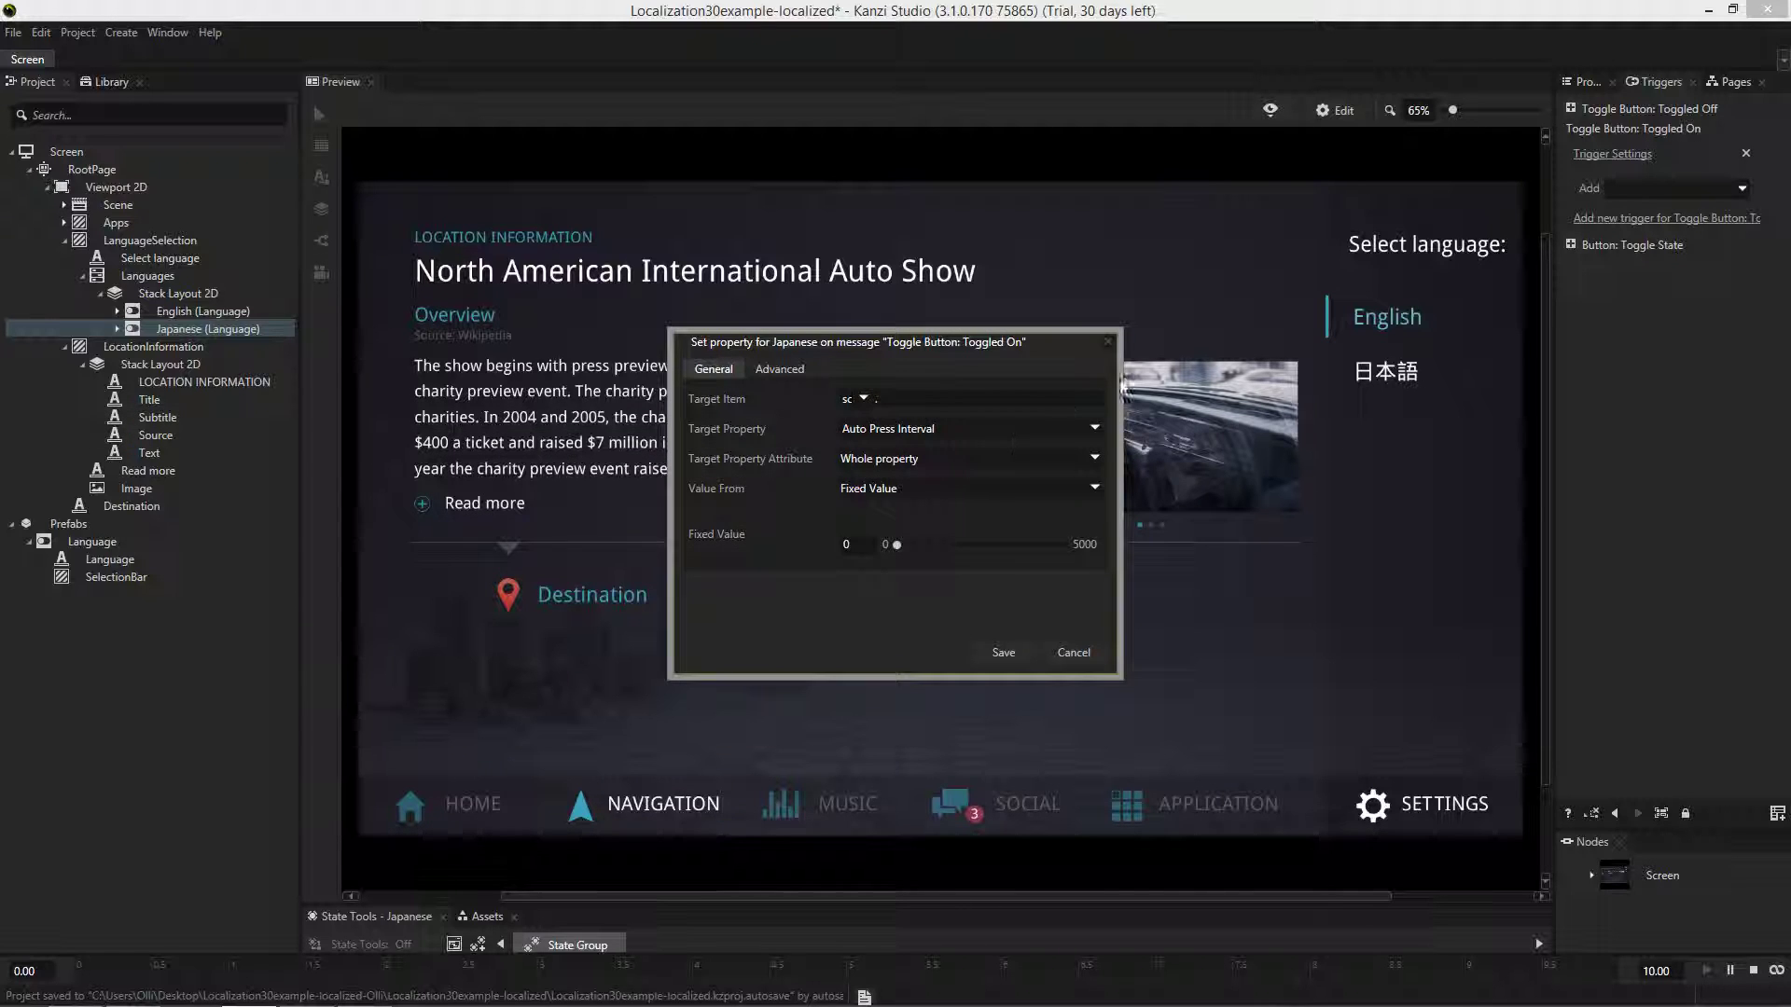
# Set the action's property to Locale with value Japanese (Japan) (ja-JP) and save it.
pyautogui.click(1095, 428)
pyautogui.write('lo')
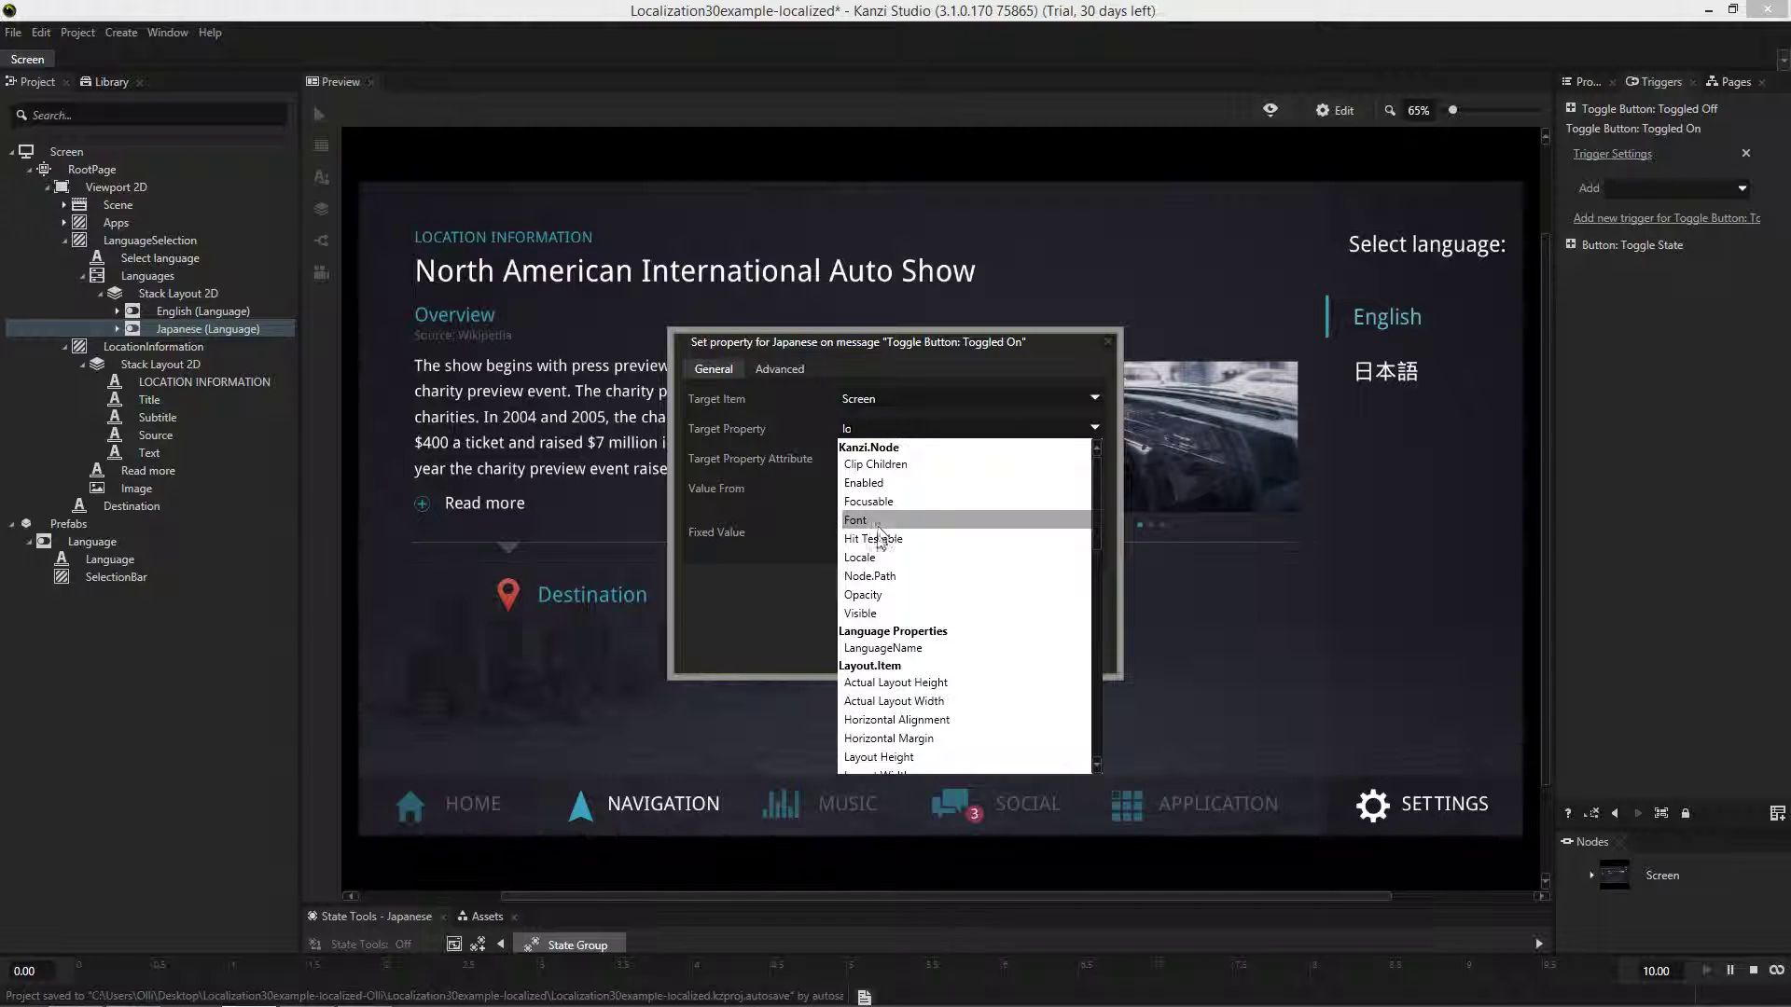
pyautogui.write('cale')
pyautogui.click(886, 467)
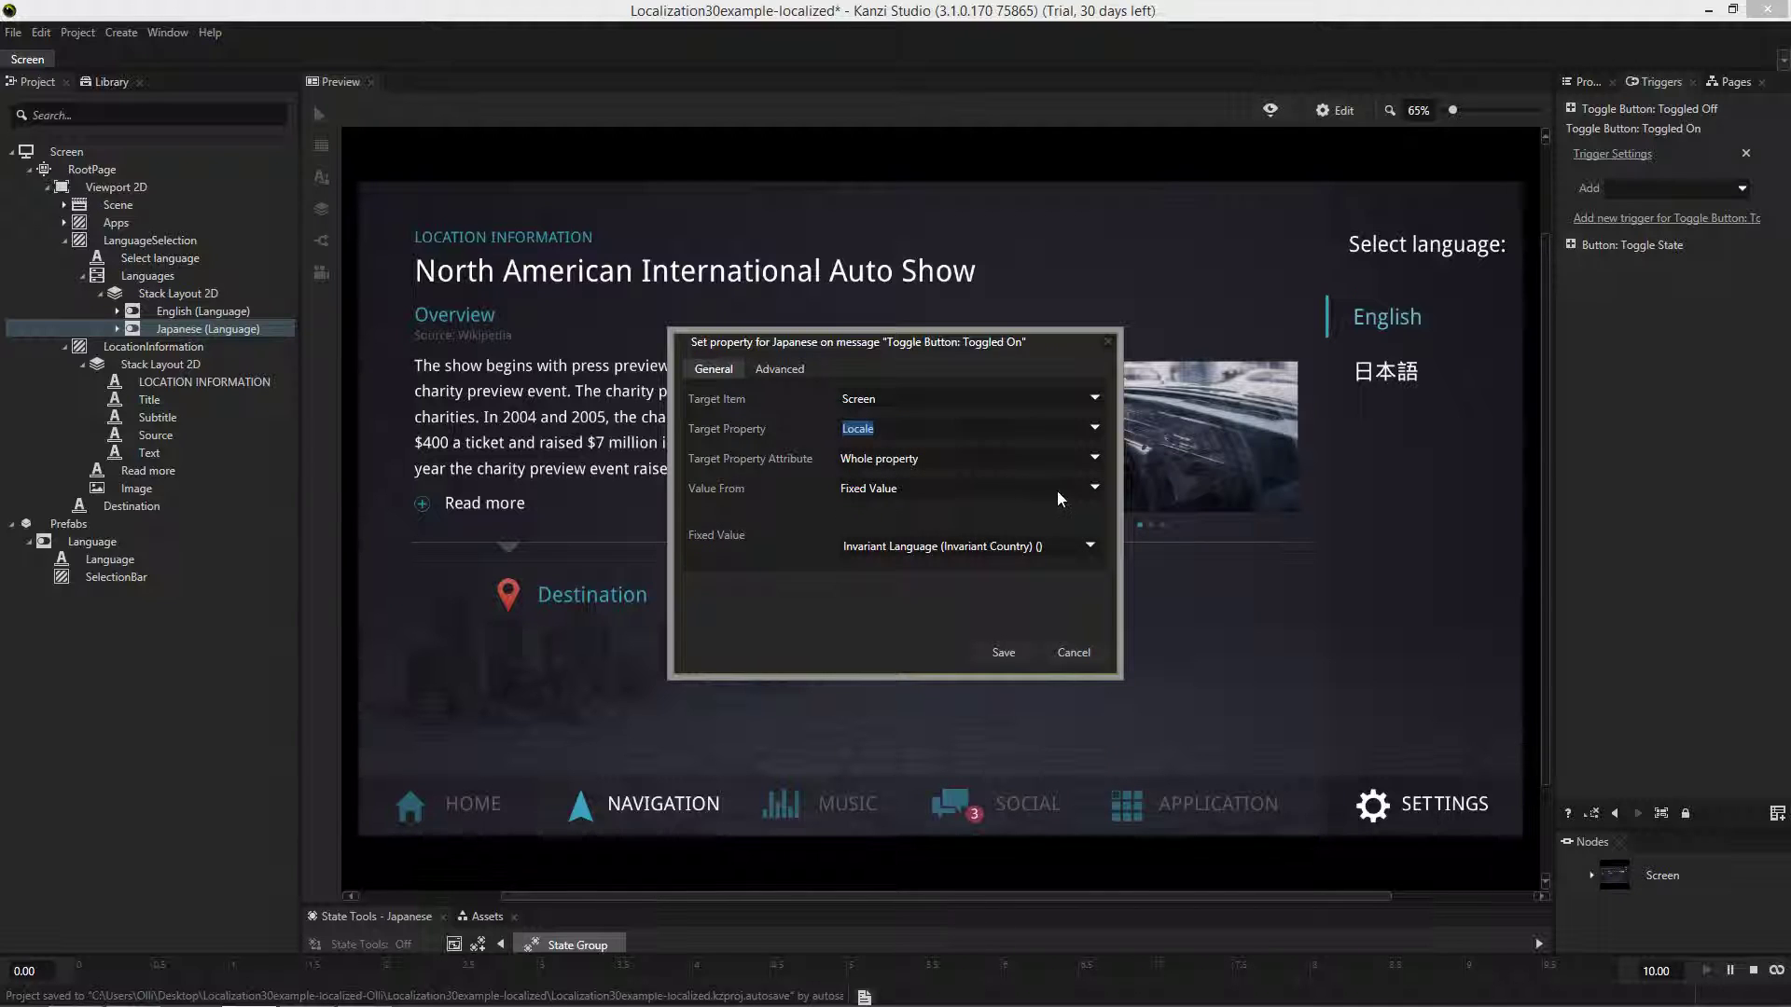
pyautogui.click(1049, 548)
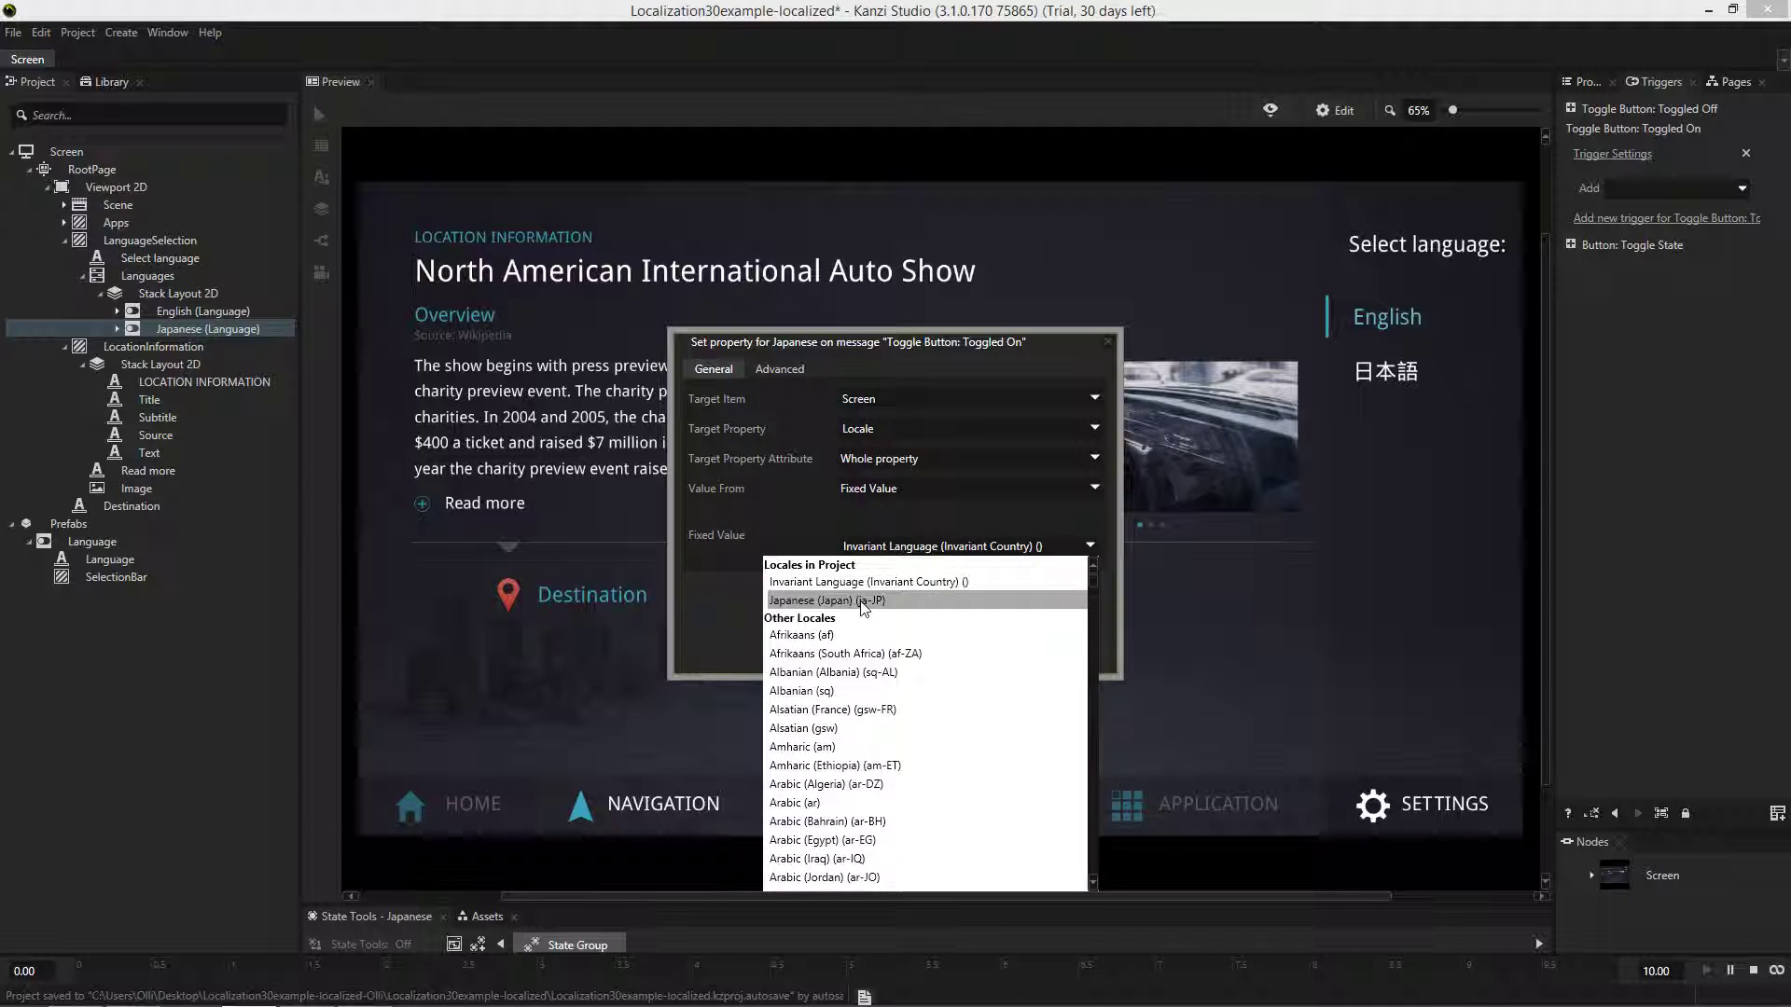
pyautogui.click(865, 602)
pyautogui.click(1009, 645)
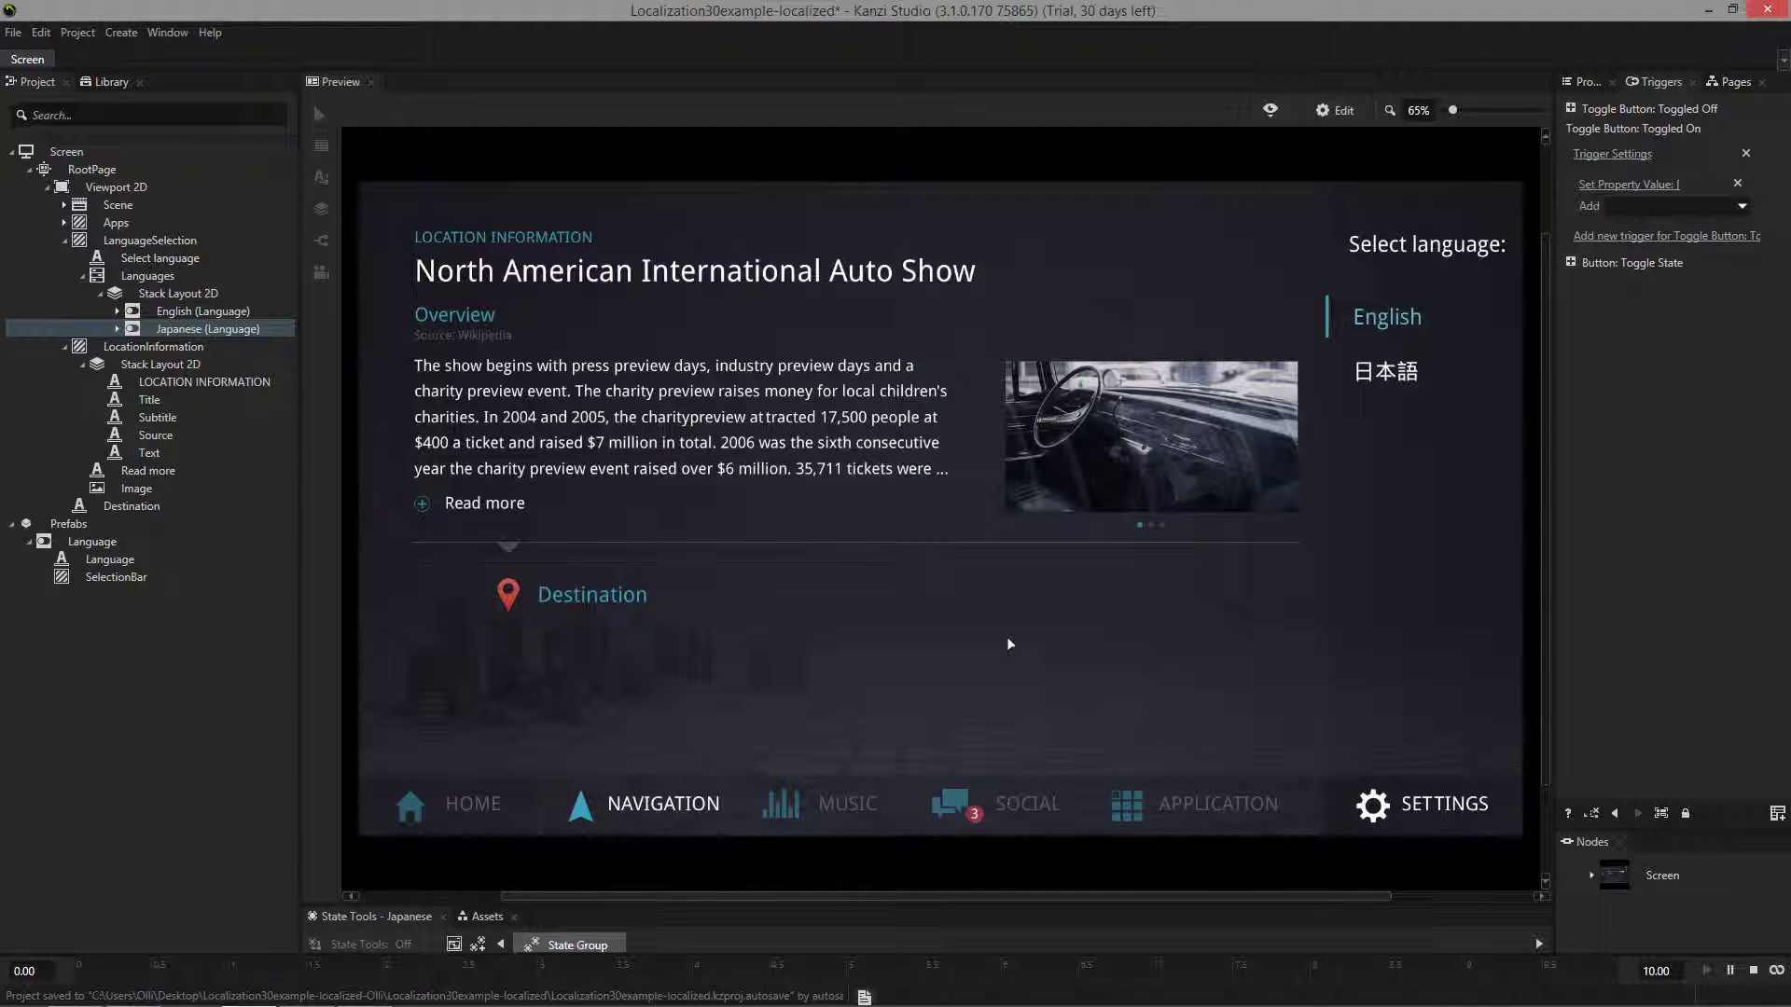
pyautogui.click(1388, 373)
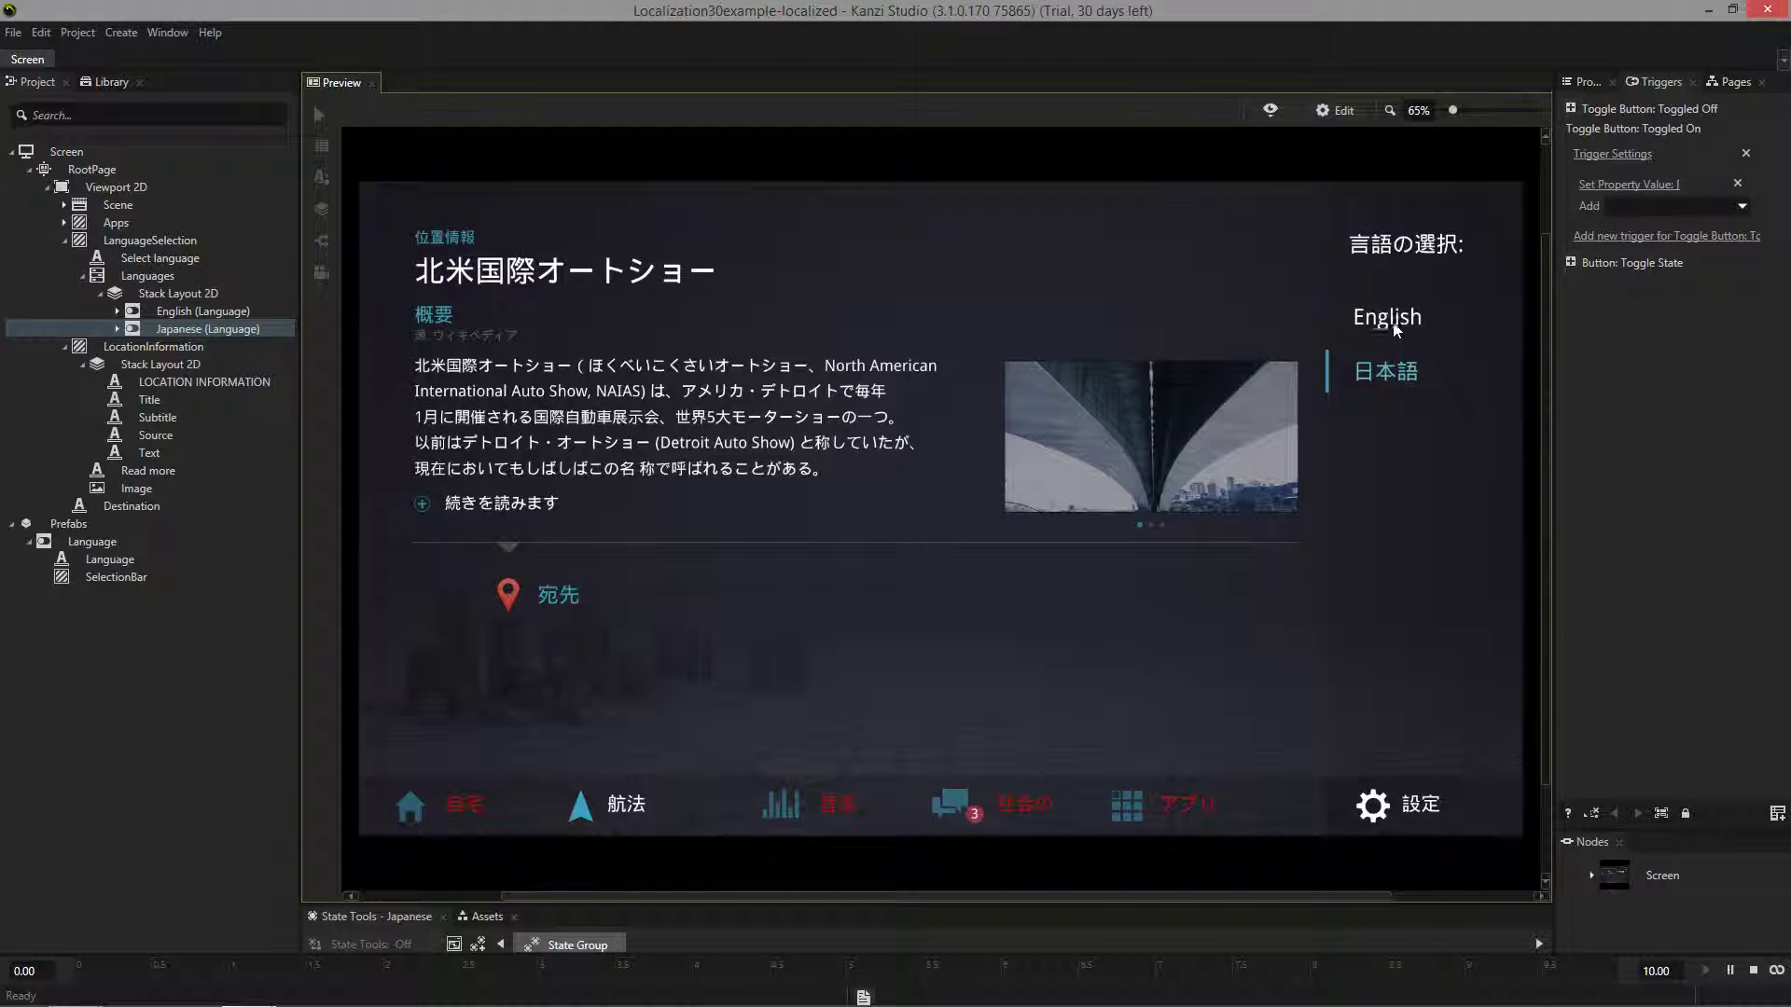
pyautogui.click(1392, 322)
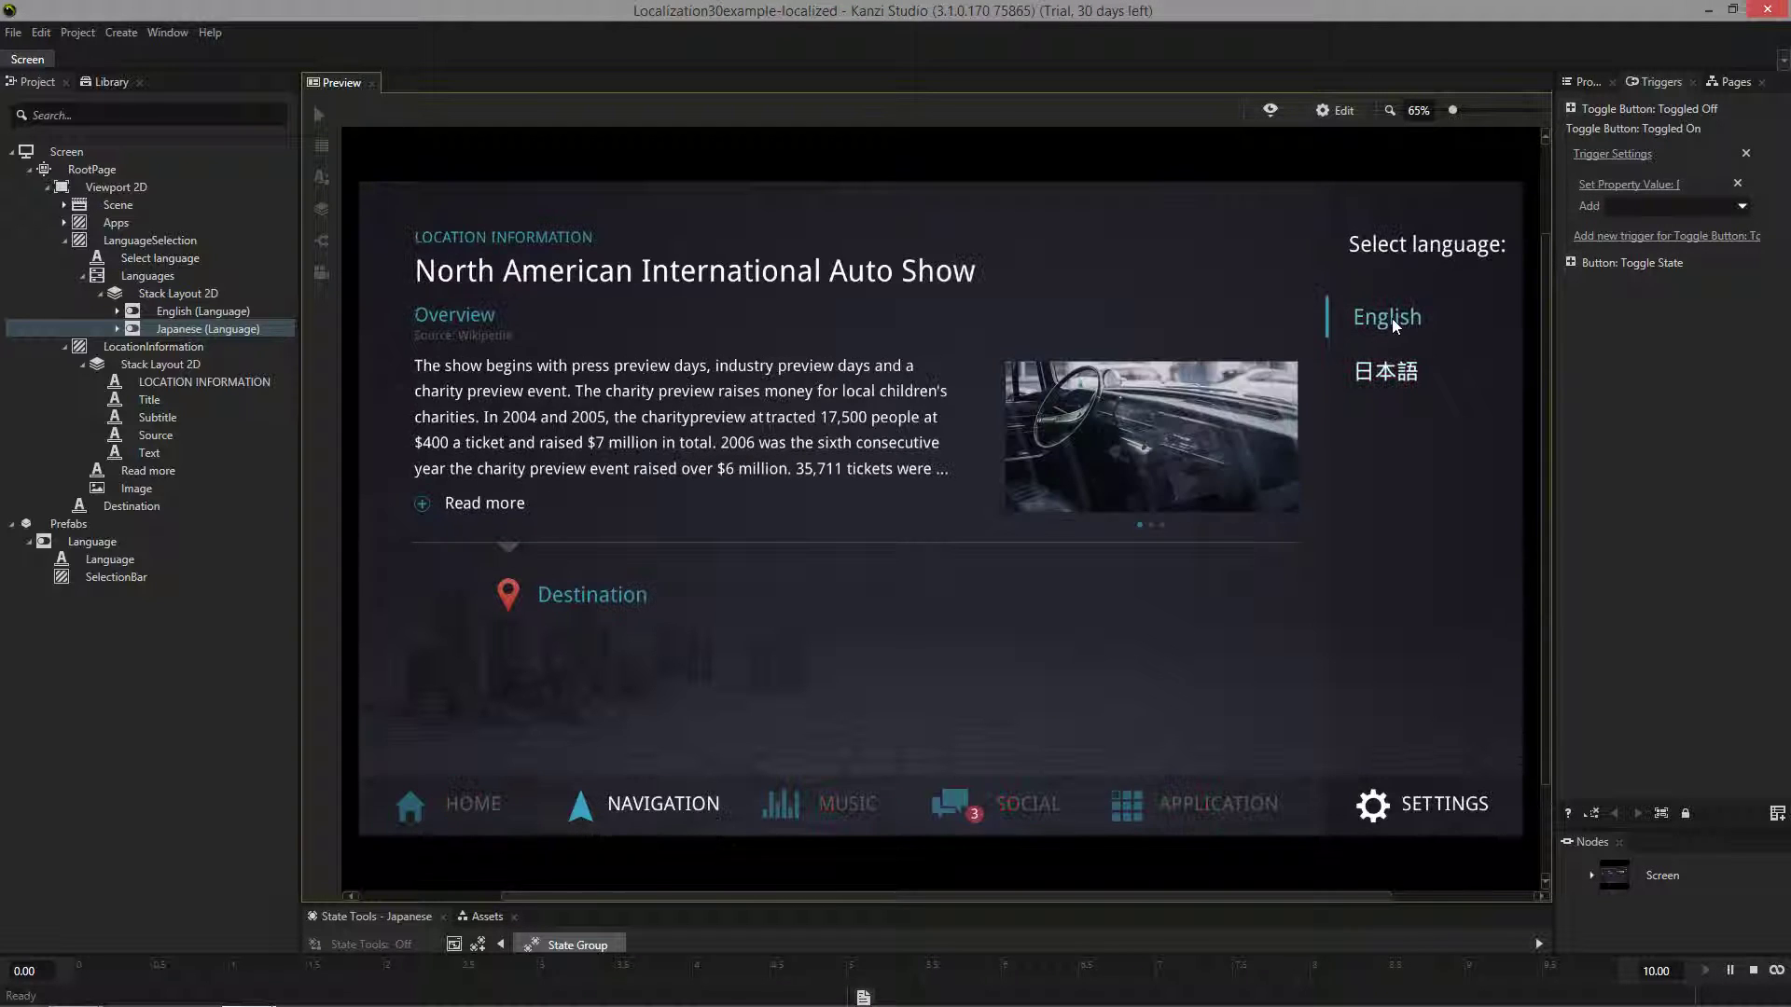
pyautogui.click(1399, 383)
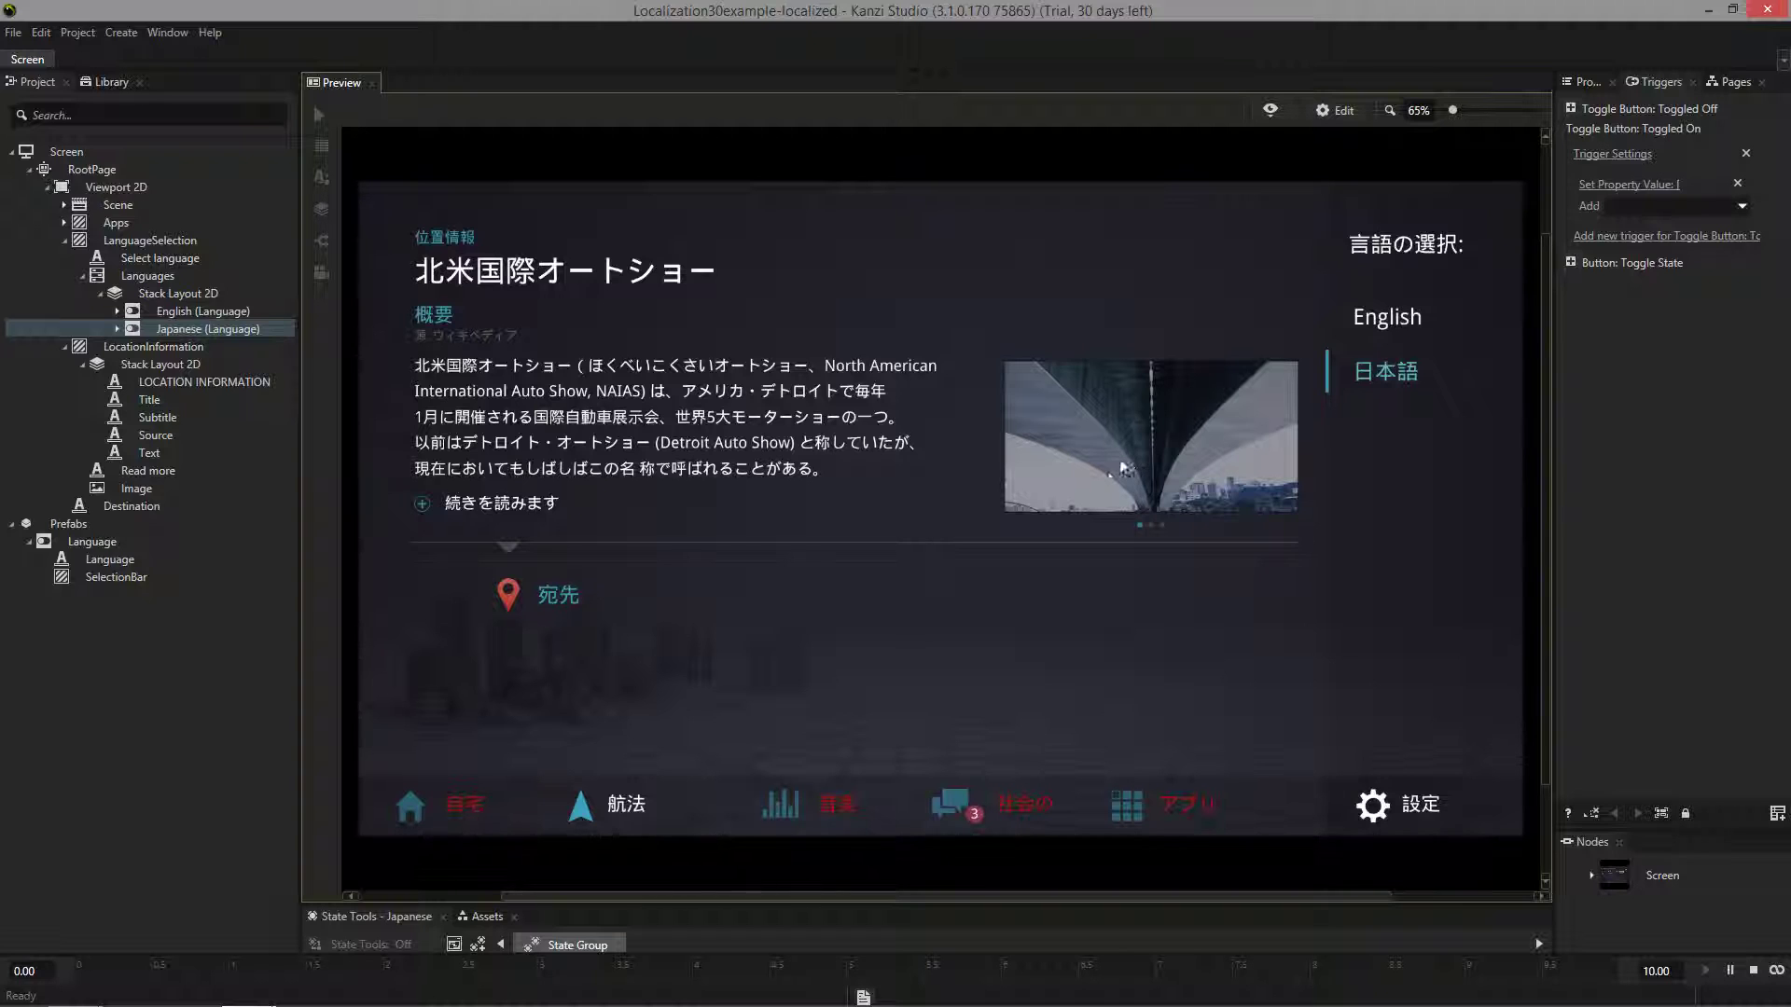
pyautogui.click(1389, 319)
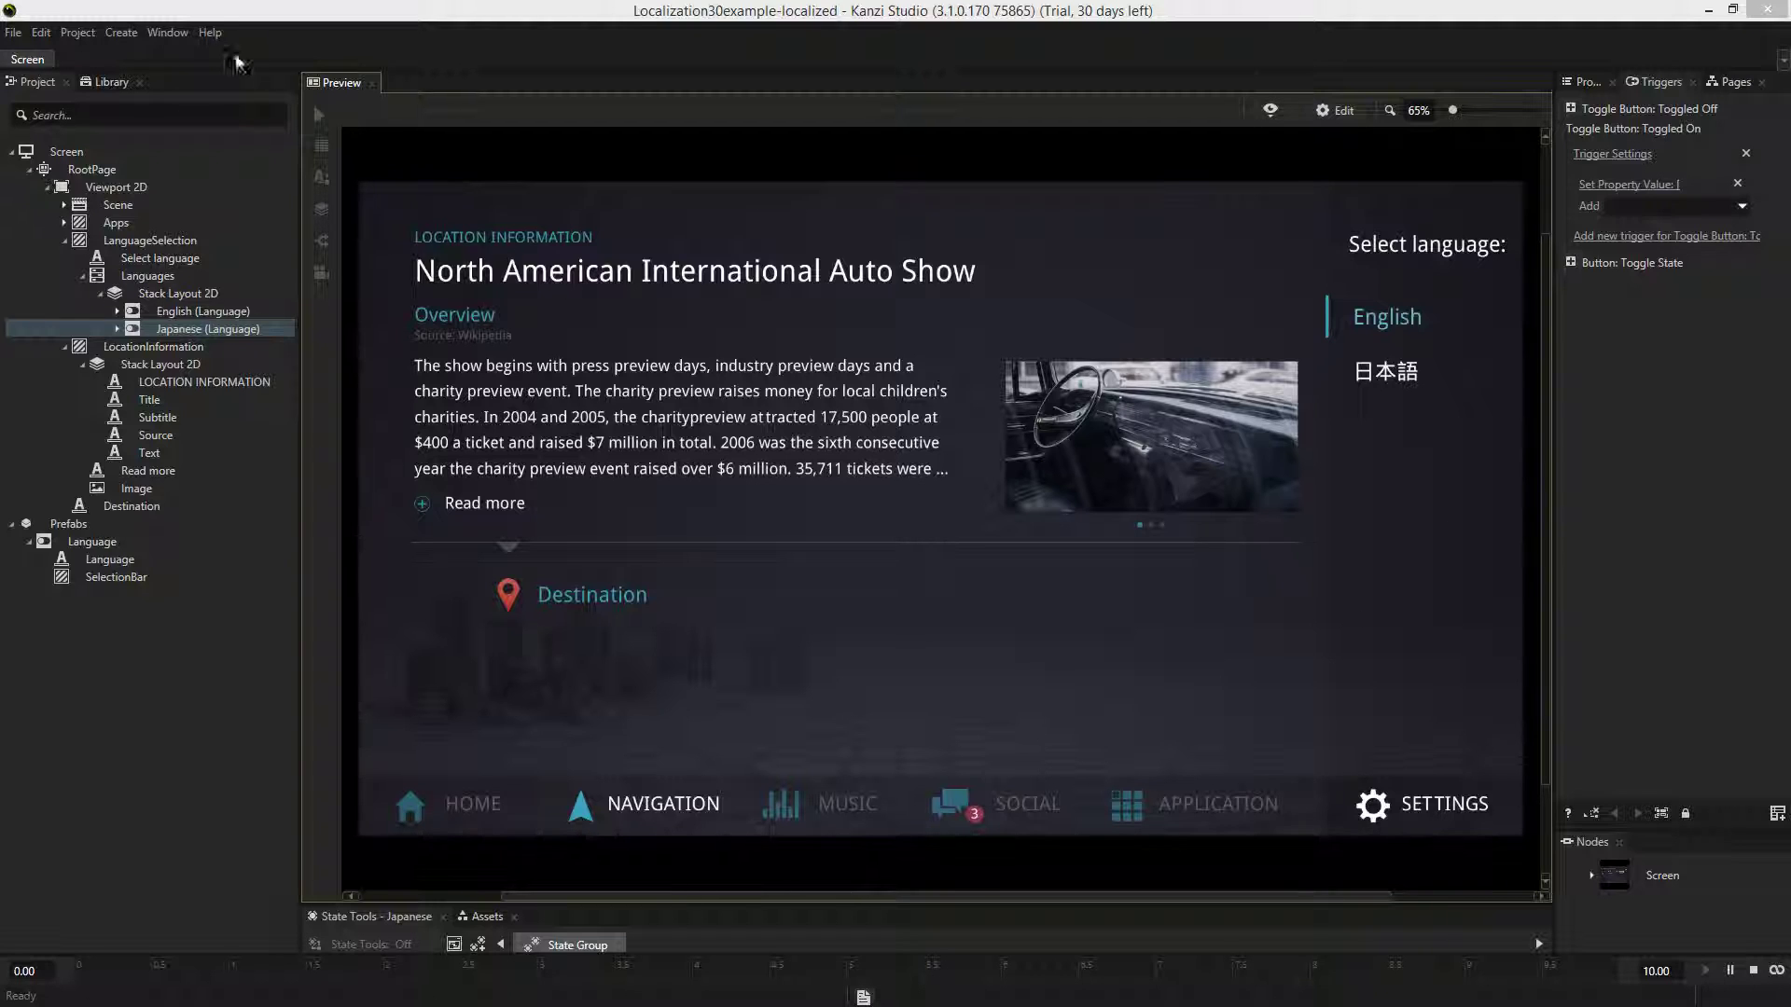
# Open the Kanzi documentation from Help and go to Tutorials > Localize your application.
pyautogui.click(210, 32)
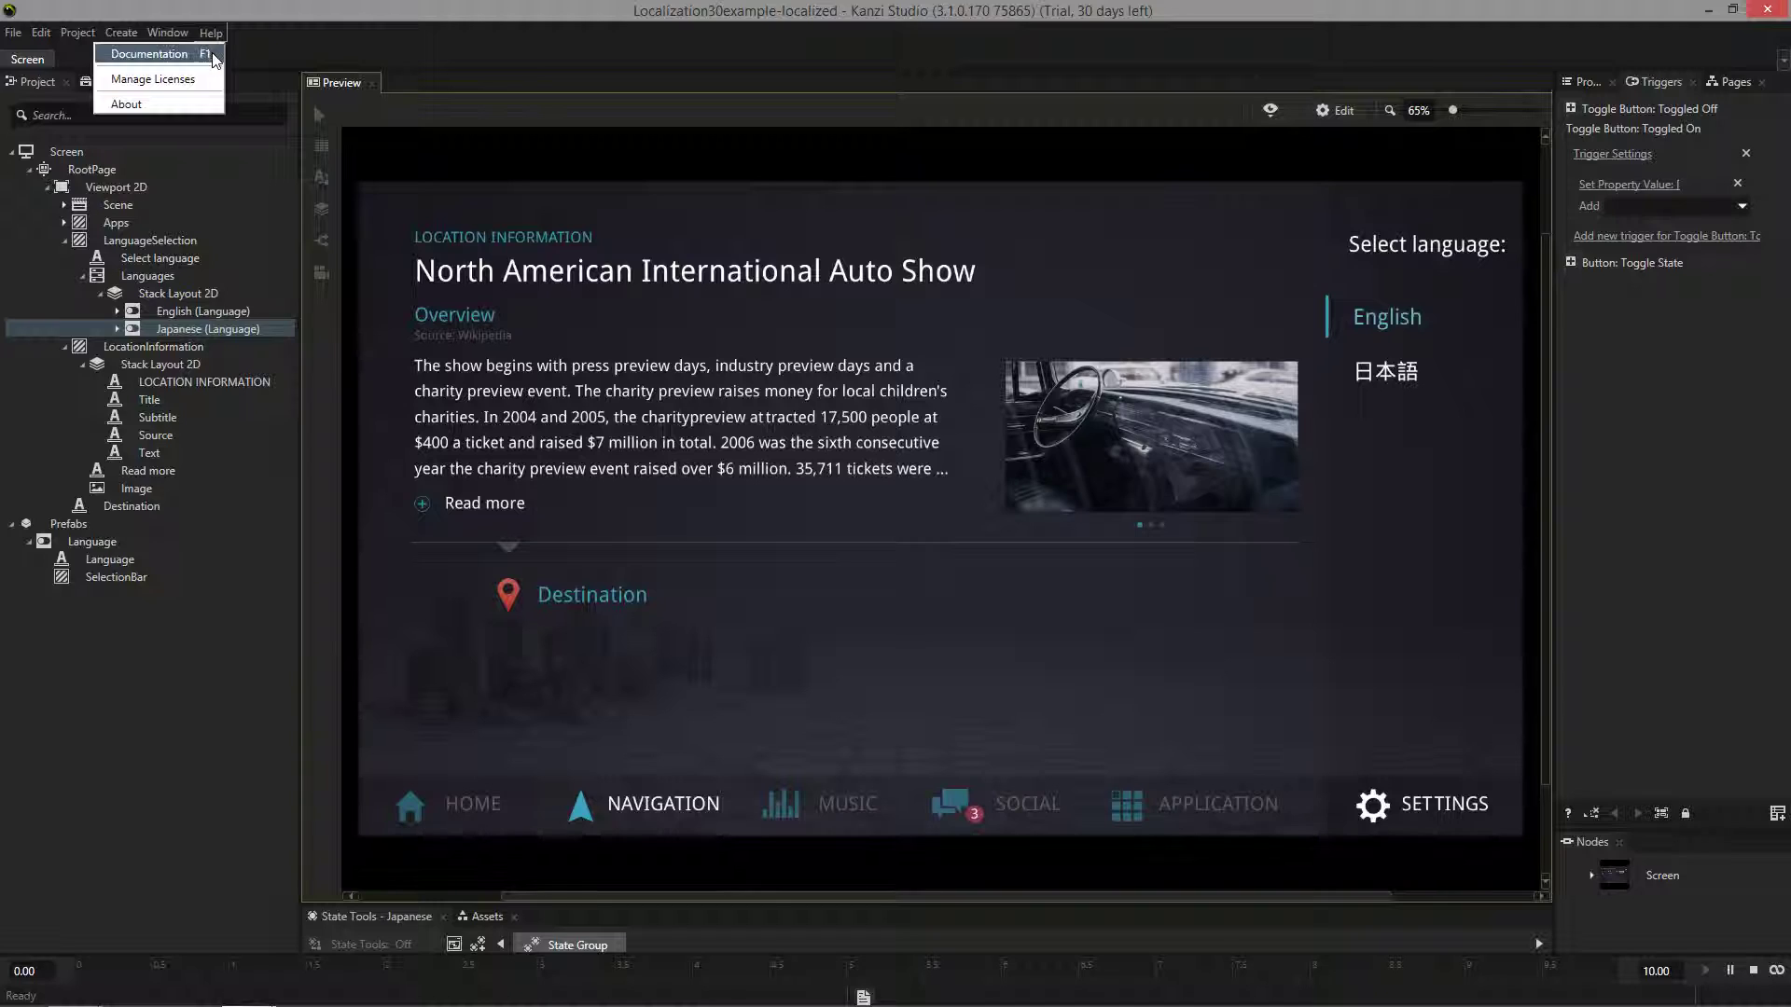
pyautogui.click(168, 54)
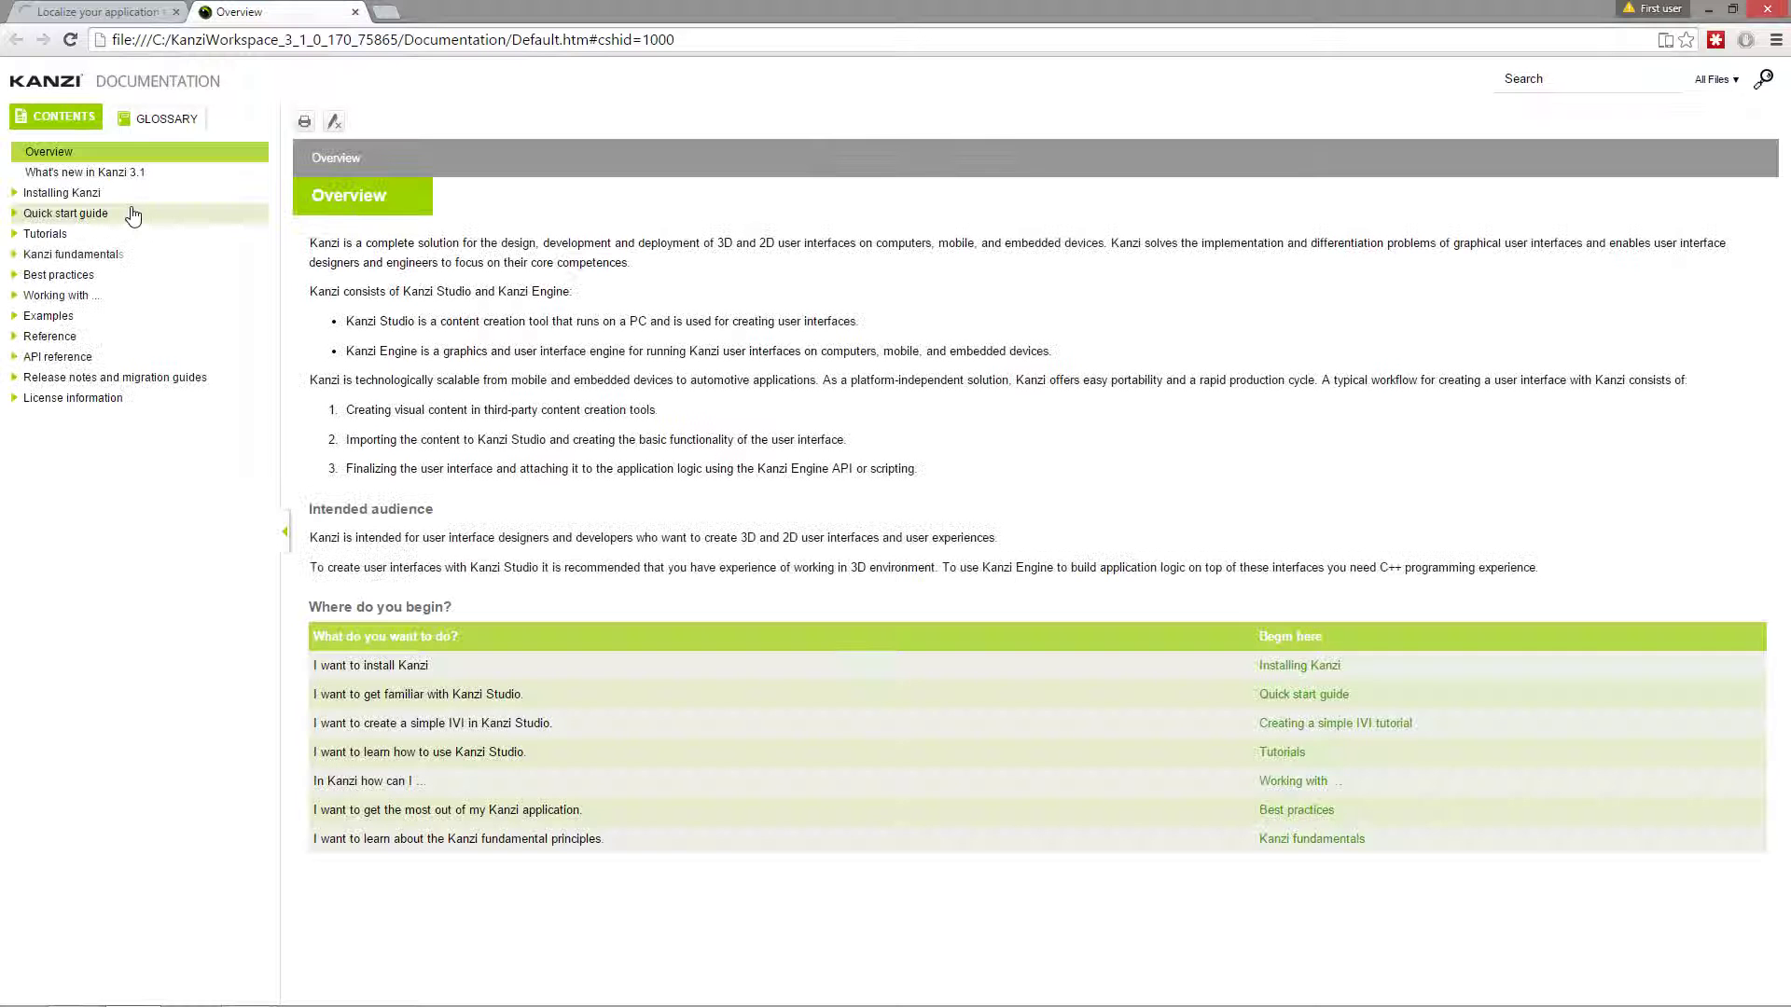
pyautogui.click(58, 235)
pyautogui.click(132, 299)
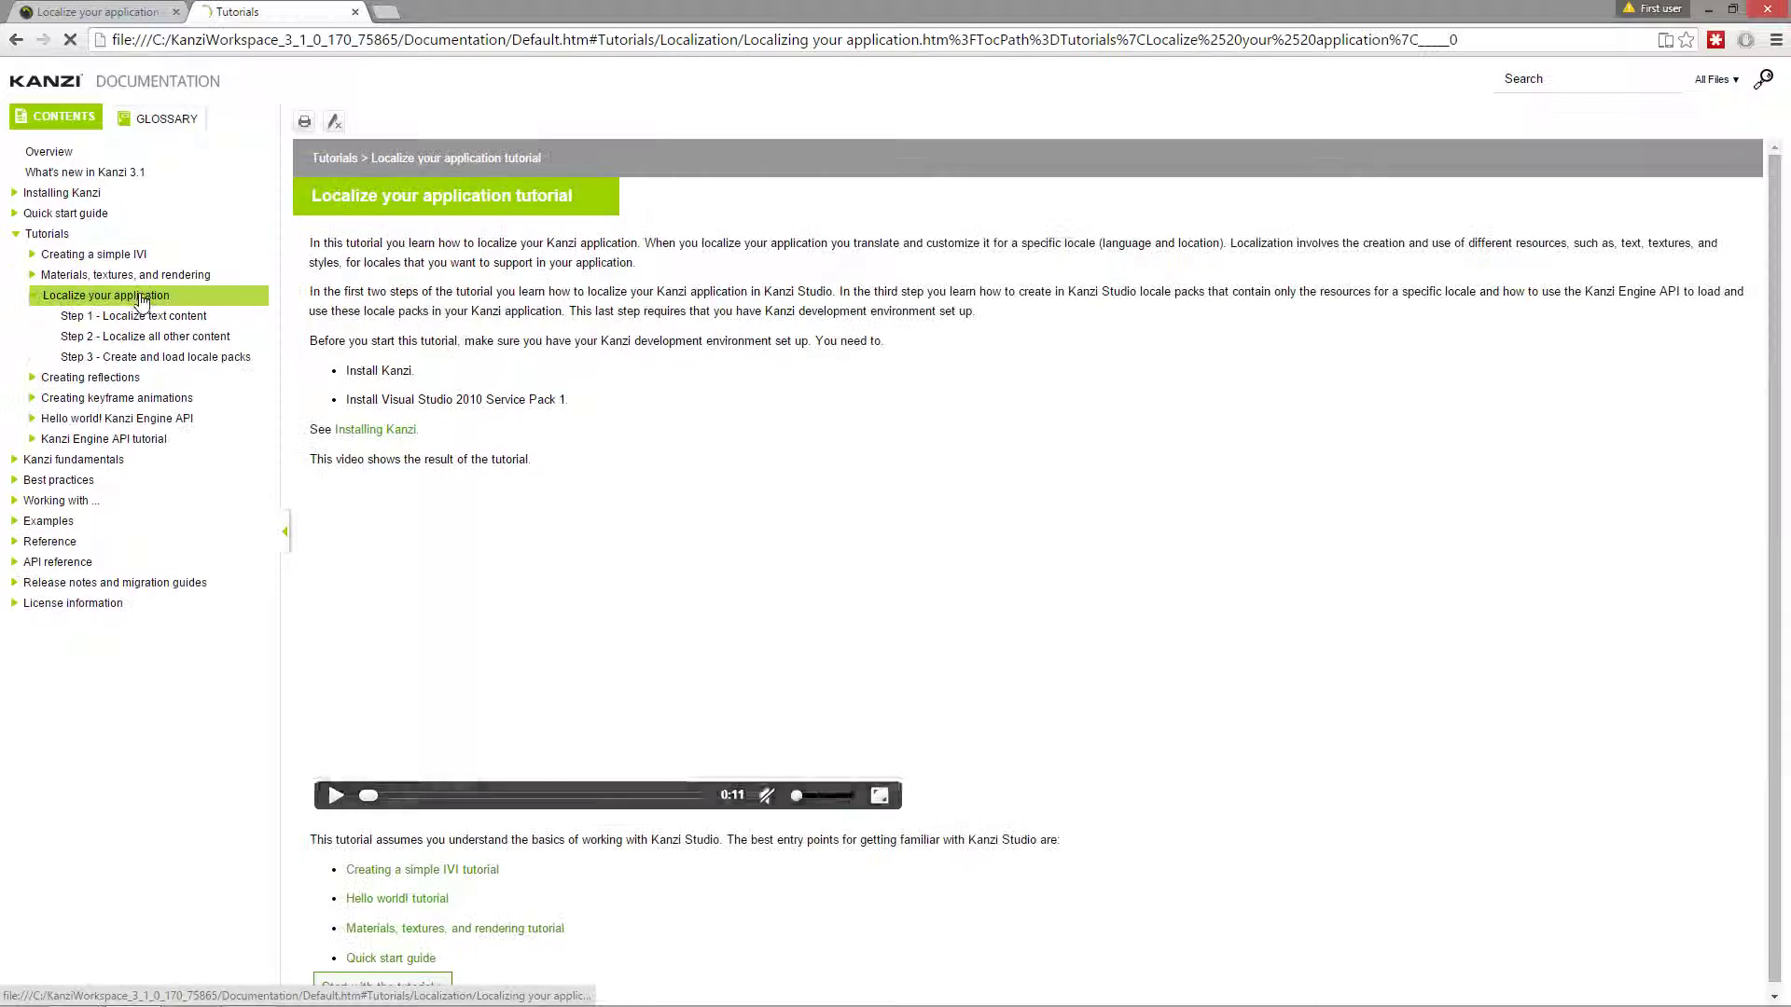